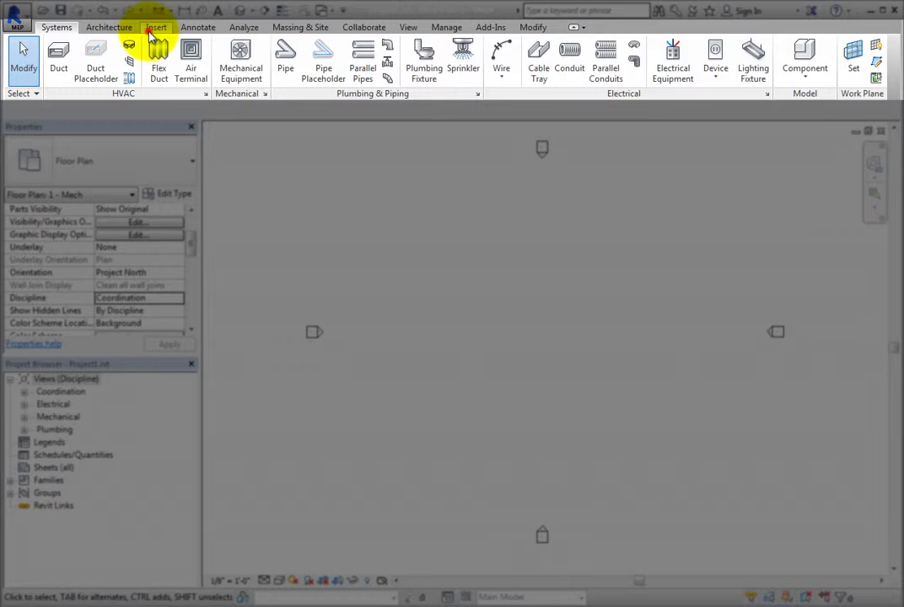
Import PlanSketch.jpg as an image, keeping the All Image Files filter.
{"action": "left_click", "coordinate": [155, 27]}
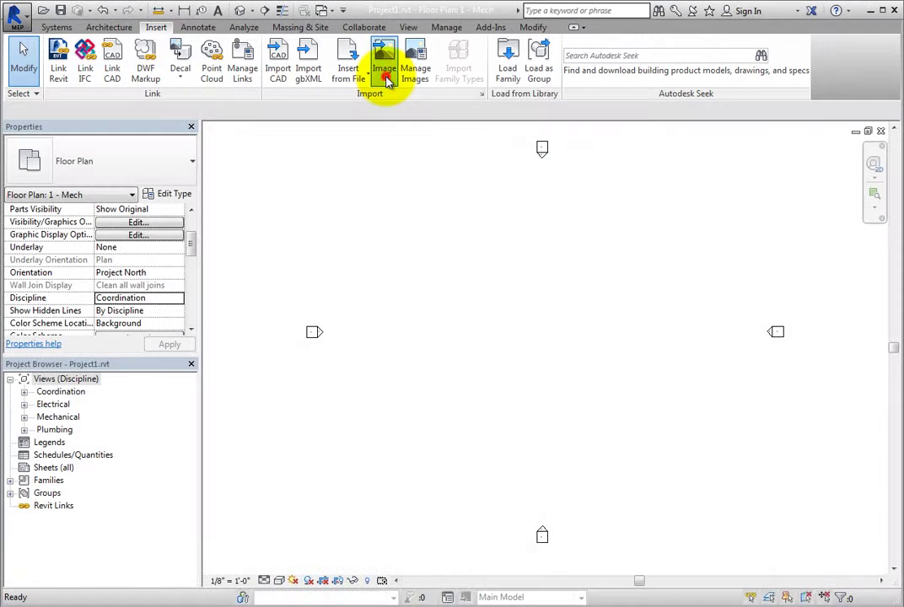
{"action": "left_click", "coordinate": [385, 81]}
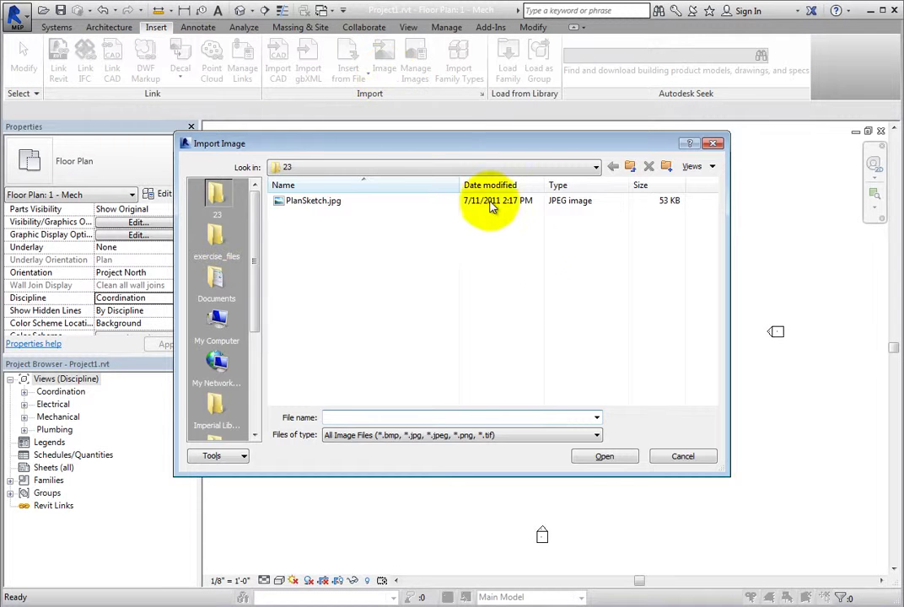
{"action": "left_click", "coordinate": [594, 436]}
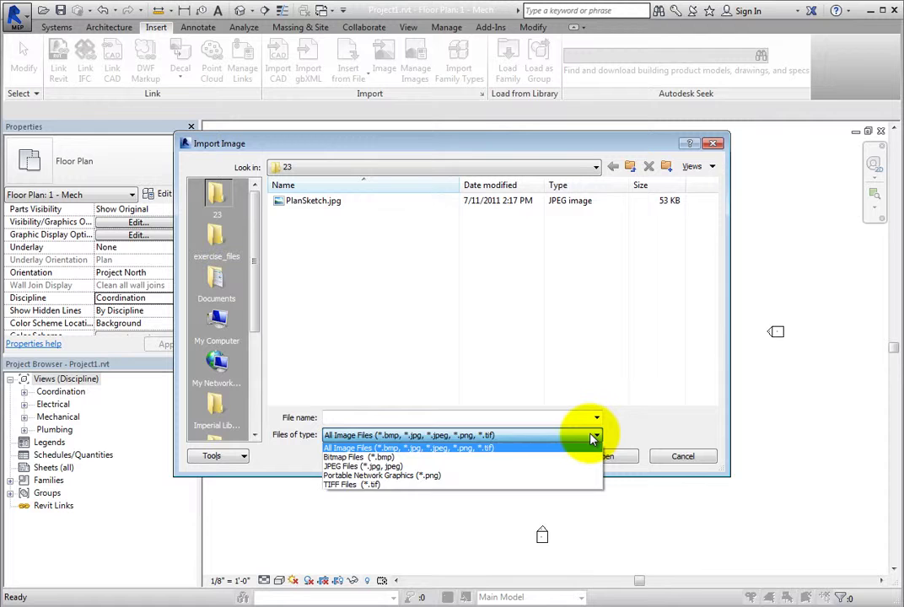
{"action": "left_click", "coordinate": [595, 436]}
{"action": "left_click", "coordinate": [321, 203]}
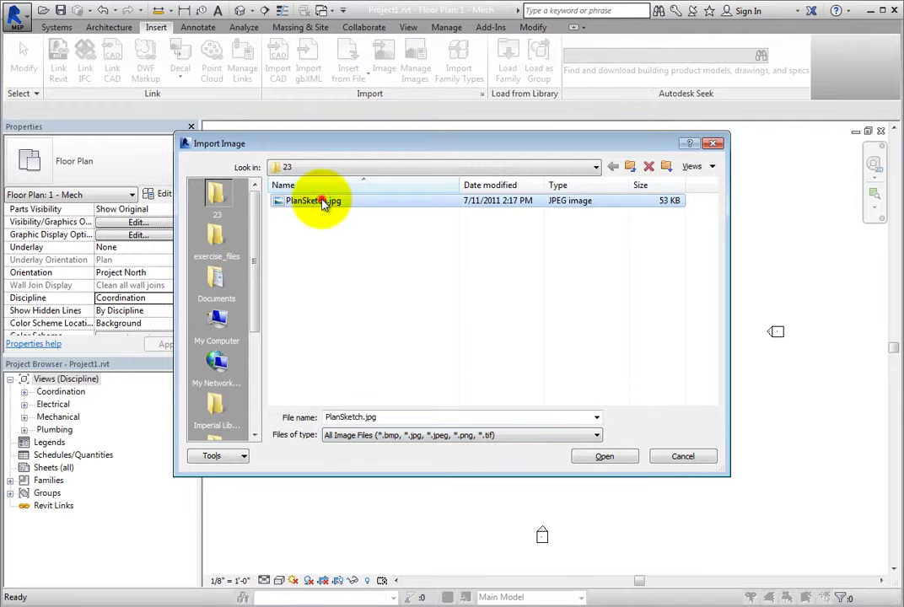
{"action": "left_click", "coordinate": [605, 457]}
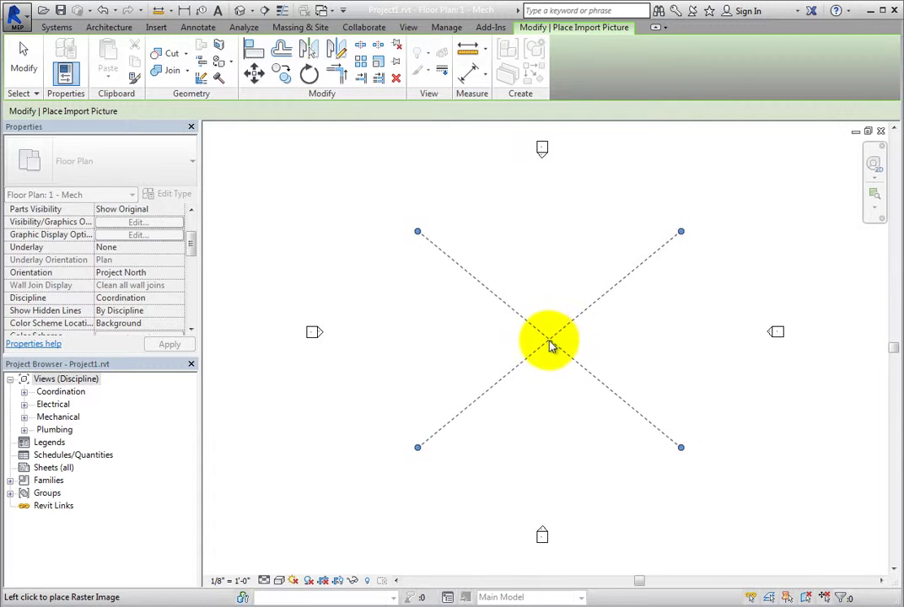
Drop PlanSketch.jpg near the centre of the 1 - Mech plan and zoom in.
{"action": "left_click", "coordinate": [544, 343]}
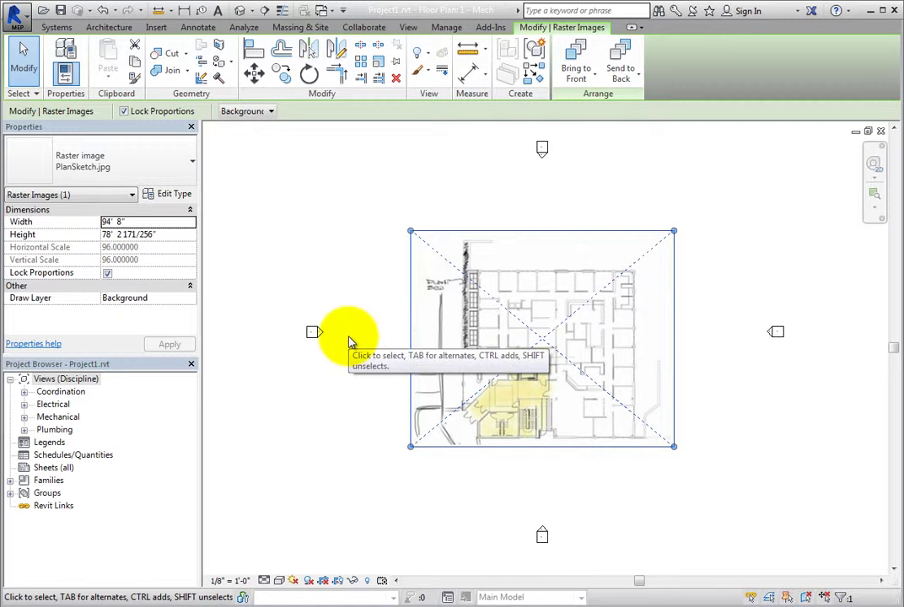
{"action": "scroll", "coordinate": [475, 329], "scroll_direction": "up", "scroll_amount": 5}
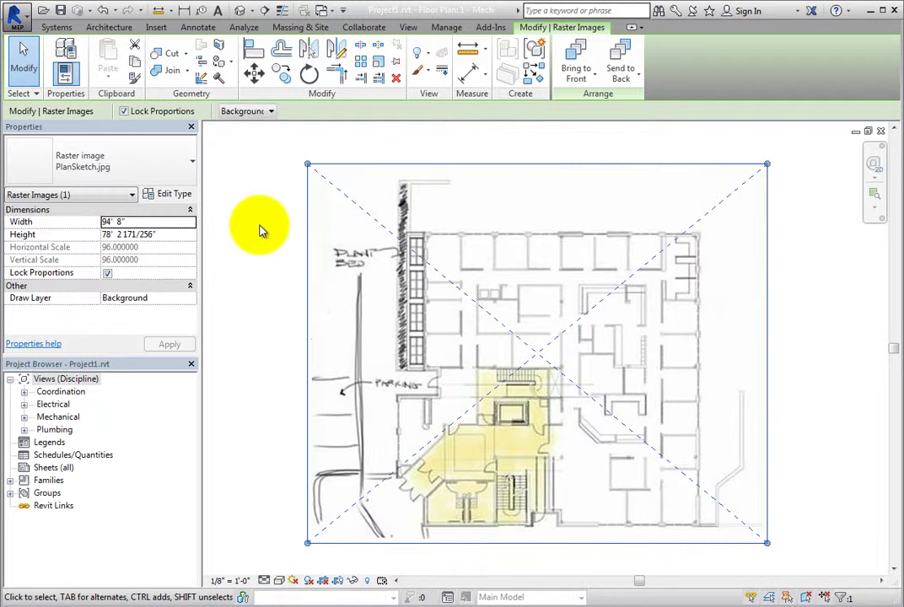
{"action": "scroll", "coordinate": [262, 229], "scroll_direction": "down", "scroll_amount": 4}
{"action": "middle_click_drag", "start_coordinate": [299, 220], "coordinate": [353, 363]}
{"action": "left_click_drag", "start_coordinate": [519, 331], "coordinate": [636, 240]}
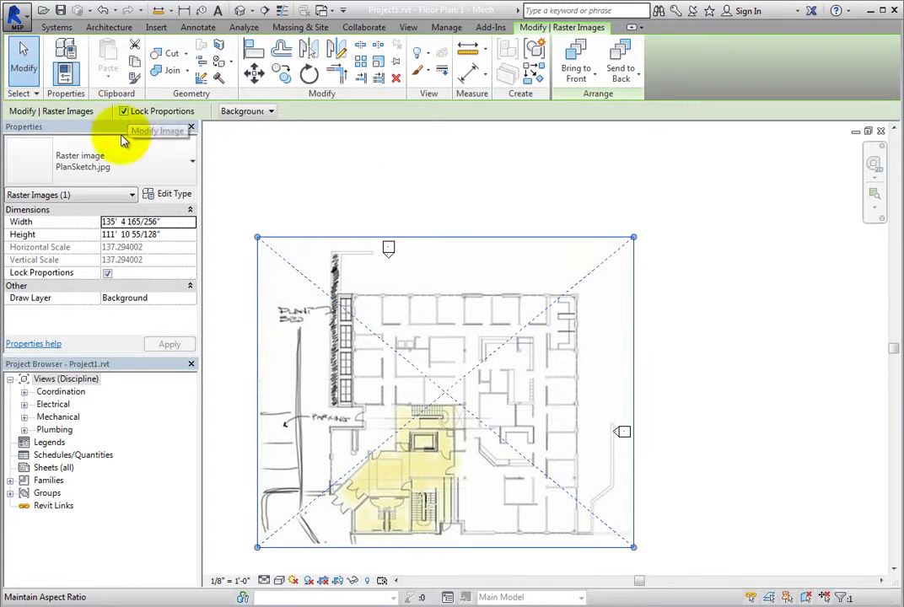
{"action": "left_click", "coordinate": [107, 274]}
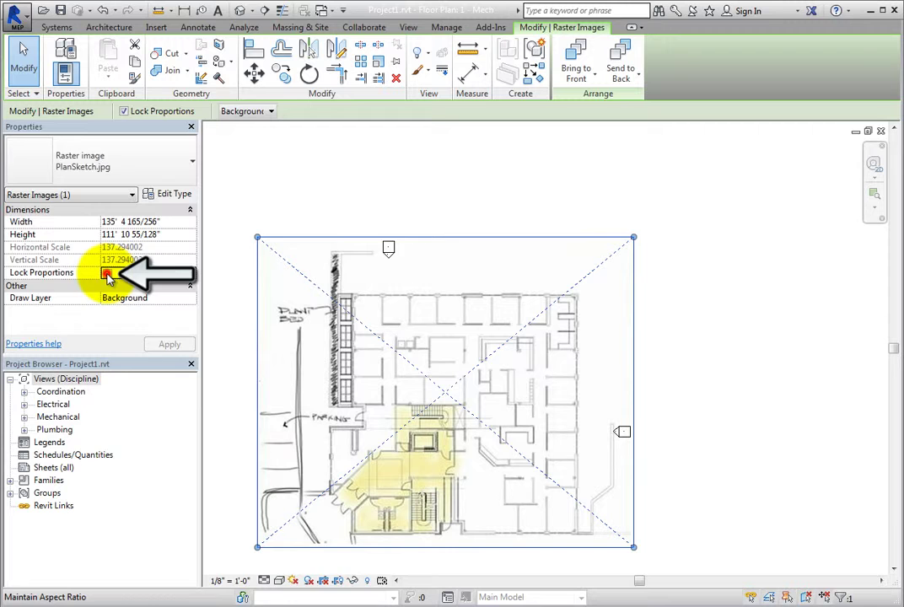
{"action": "left_click_drag", "start_coordinate": [634, 239], "coordinate": [571, 404]}
{"action": "middle_click_drag", "start_coordinate": [425, 356], "coordinate": [526, 280]}
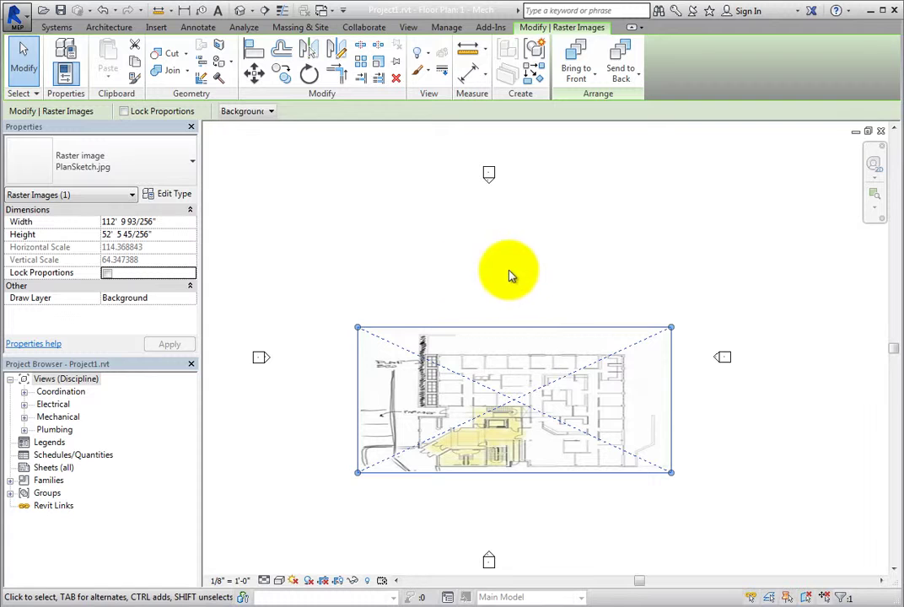
{"action": "left_click", "coordinate": [338, 268]}
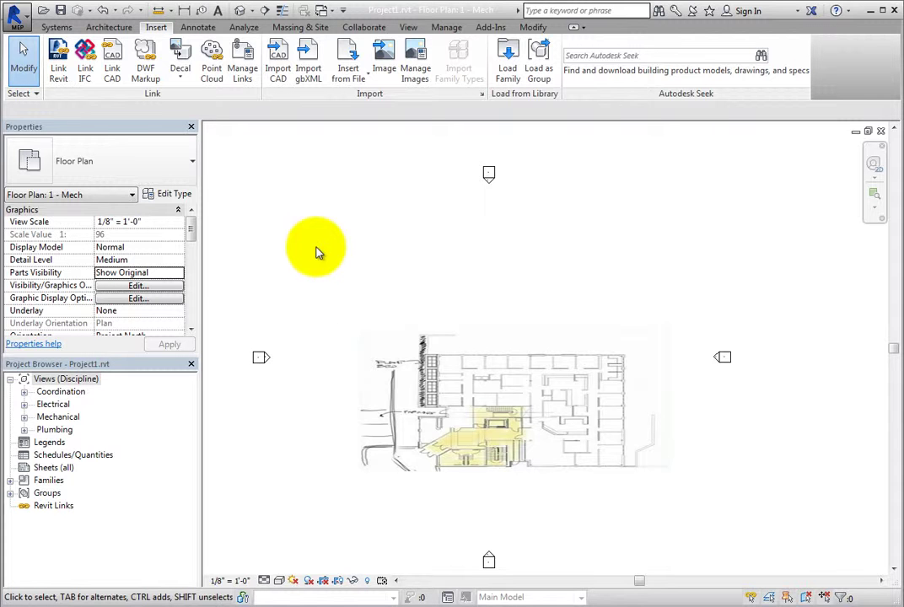
{"action": "left_click", "coordinate": [105, 13]}
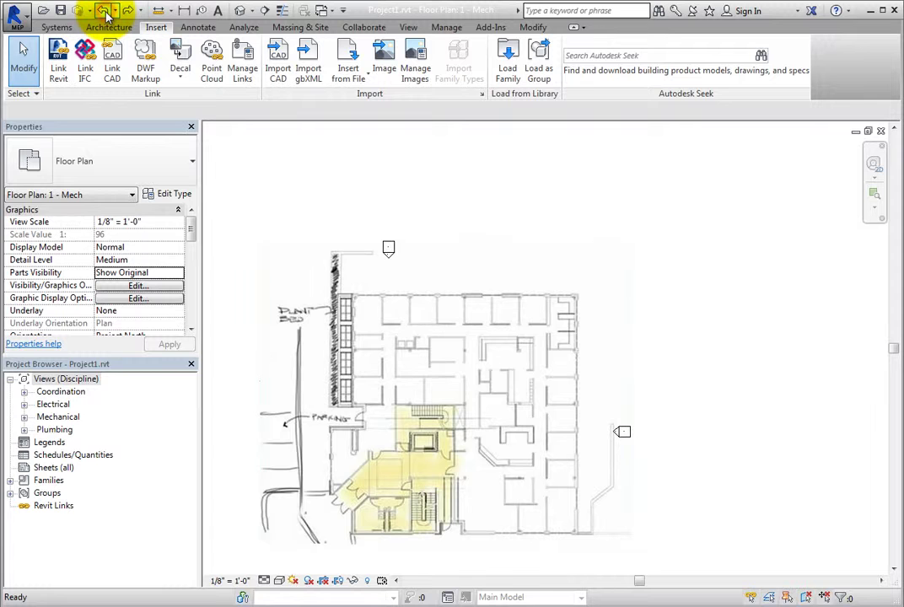
{"action": "left_click", "coordinate": [105, 13]}
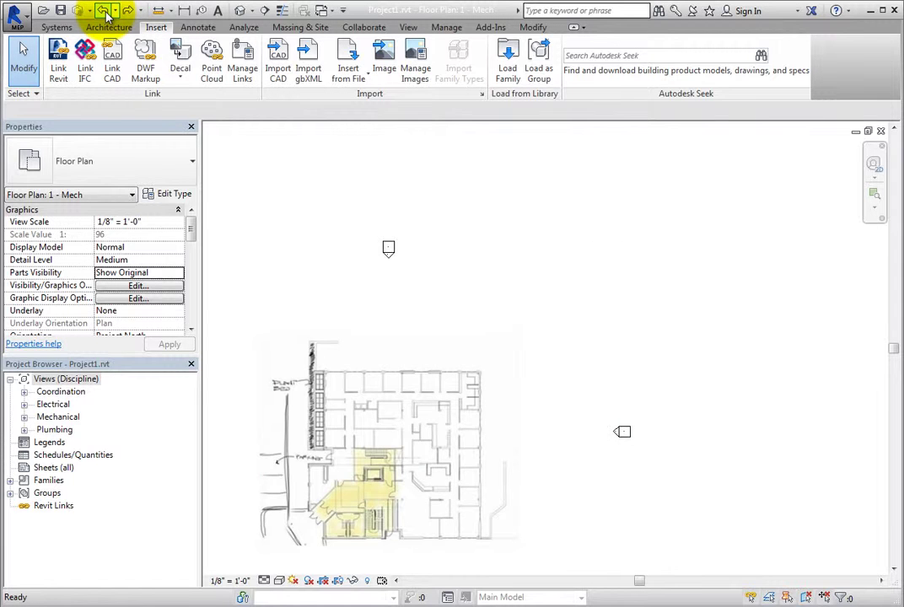
{"action": "middle_click_drag", "start_coordinate": [282, 222], "coordinate": [411, 165]}
{"action": "left_click", "coordinate": [499, 331]}
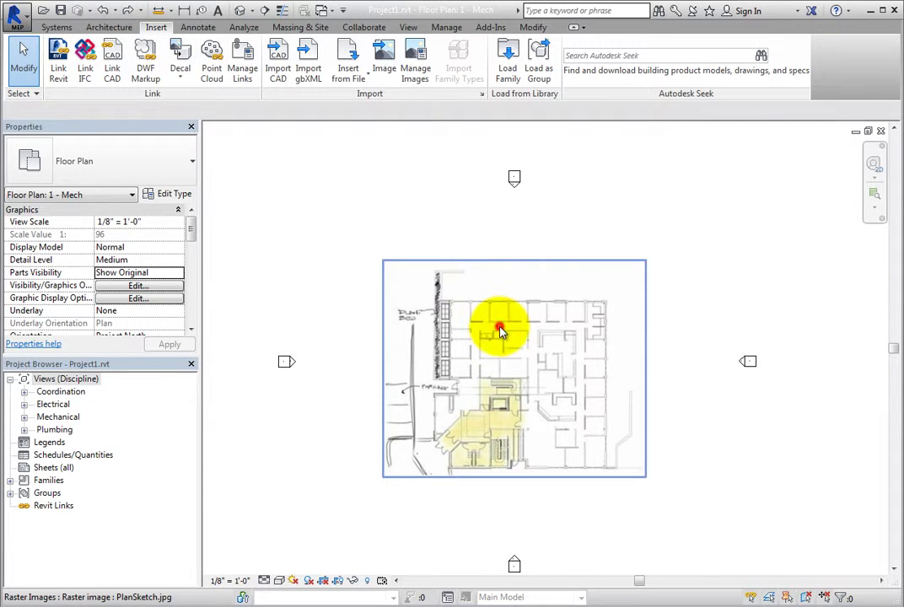
{"action": "scroll", "coordinate": [506, 371], "scroll_direction": "up", "scroll_amount": 3}
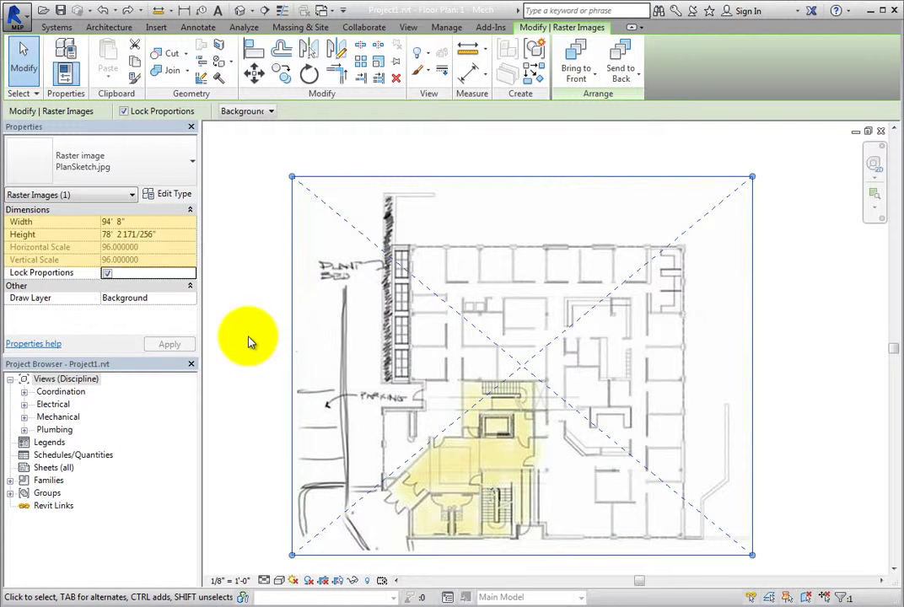
{"action": "left_click", "coordinate": [177, 223]}
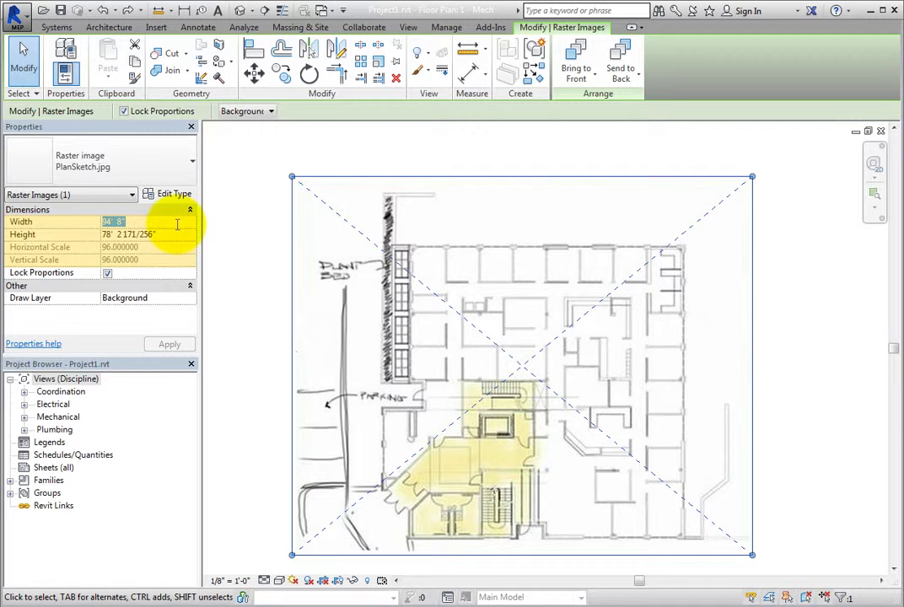
{"action": "left_click", "coordinate": [177, 233]}
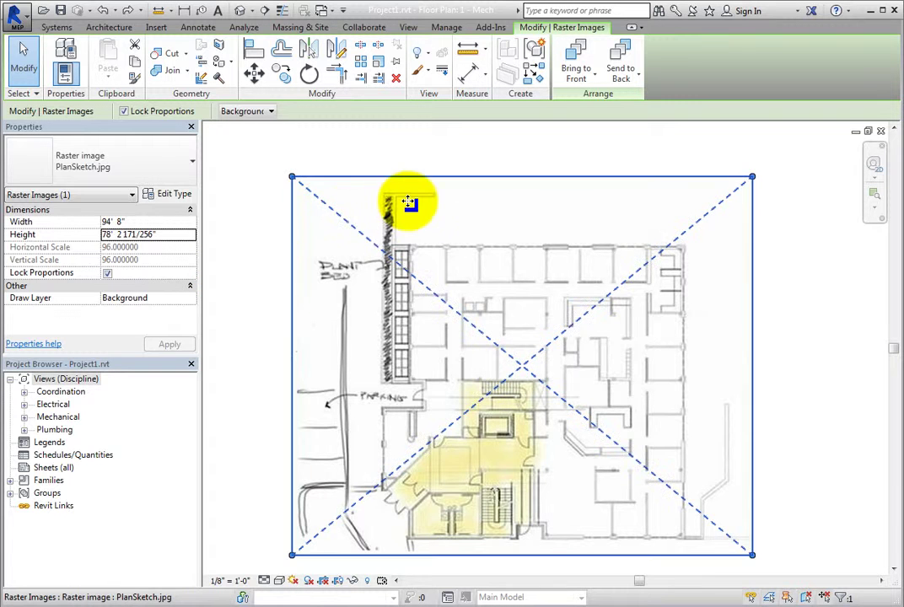
Zoom to the sketch's top-left corner and measure the top wall from its corner.
{"action": "scroll", "coordinate": [407, 200], "scroll_direction": "up", "scroll_amount": 1}
{"action": "scroll", "coordinate": [407, 200], "scroll_direction": "up", "scroll_amount": 3}
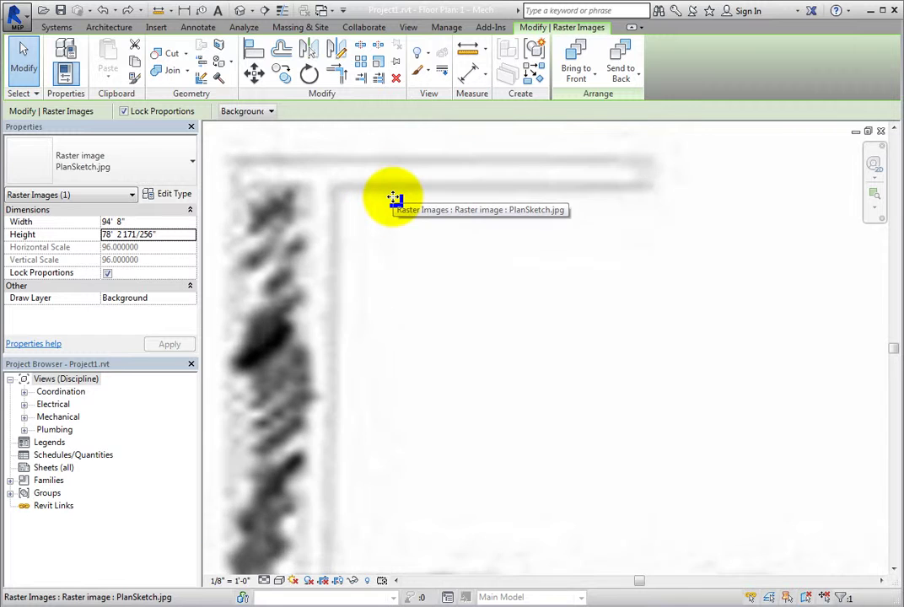
{"action": "middle_click_drag", "start_coordinate": [396, 198], "coordinate": [517, 366]}
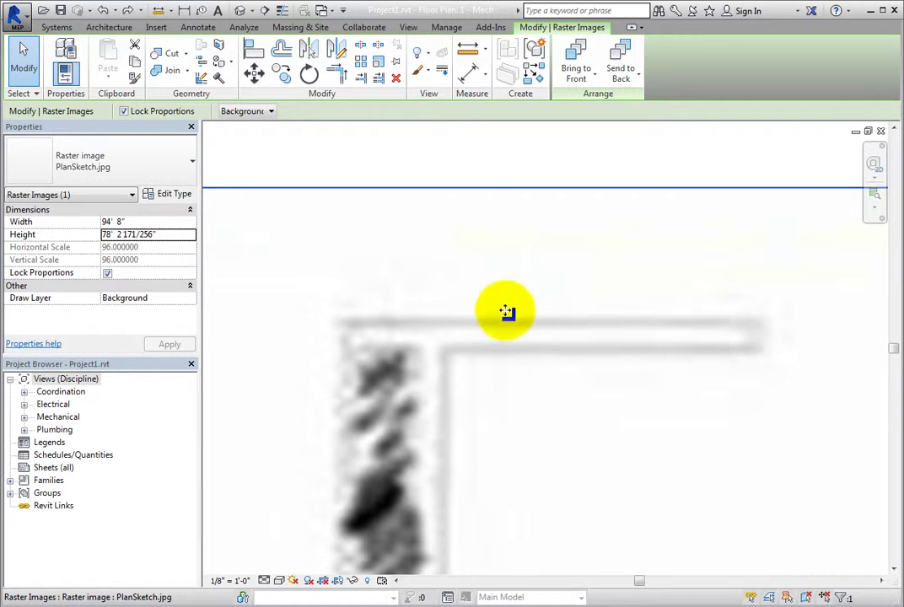
{"action": "left_click", "coordinate": [468, 53]}
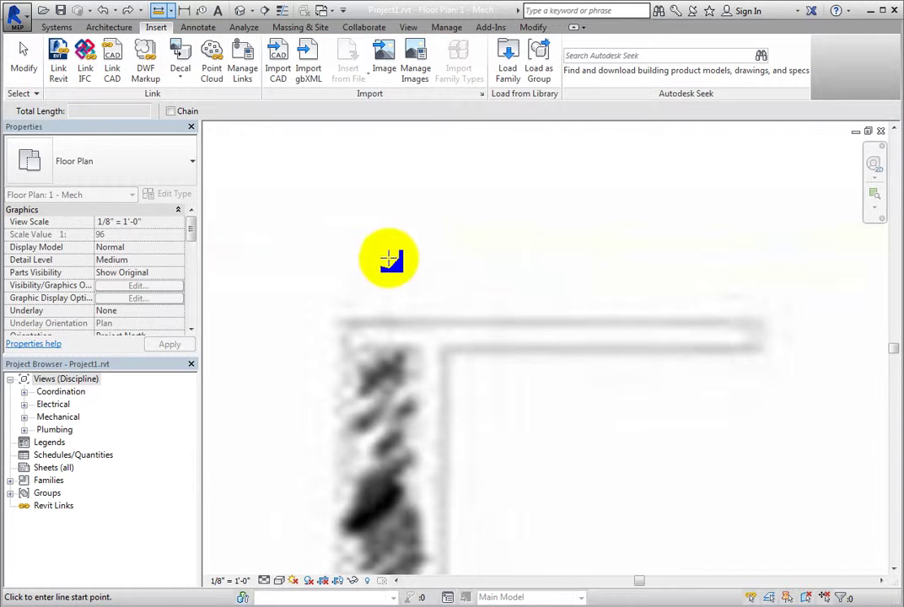
{"action": "left_click", "coordinate": [344, 321]}
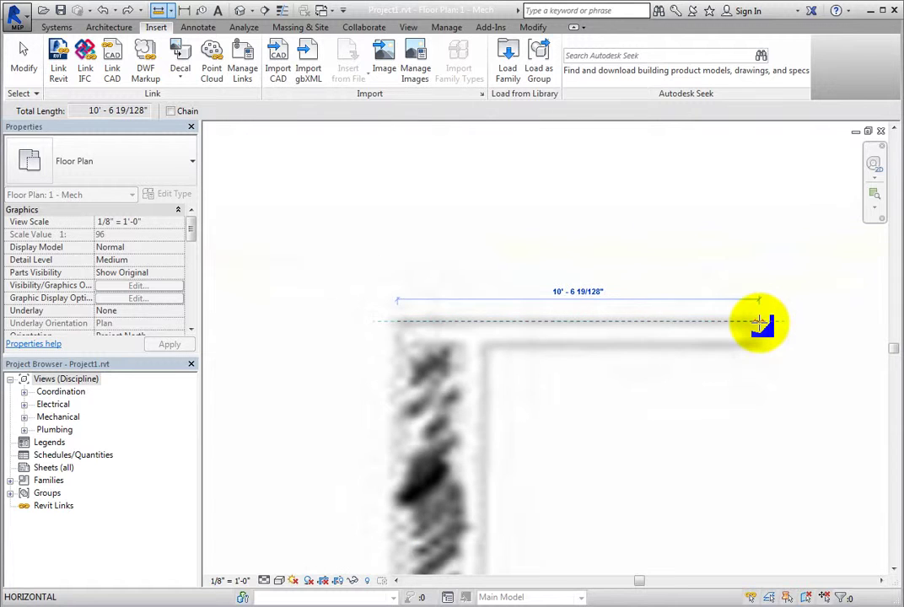
Rescale the sketch image from the top-left wall corner so its top wall measures 12' - 0".
{"action": "middle_click_drag", "start_coordinate": [756, 317], "coordinate": [700, 407]}
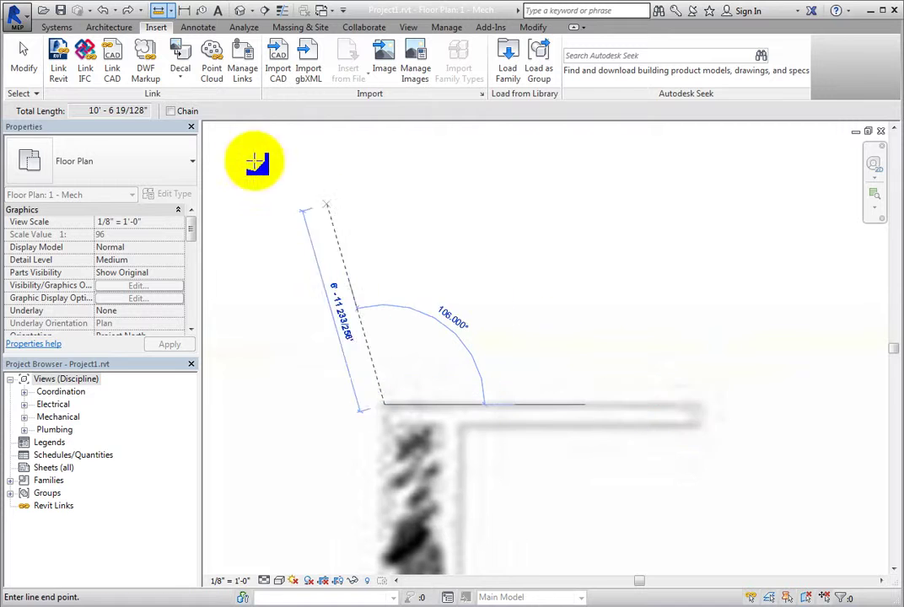
{"action": "left_click", "coordinate": [23, 58]}
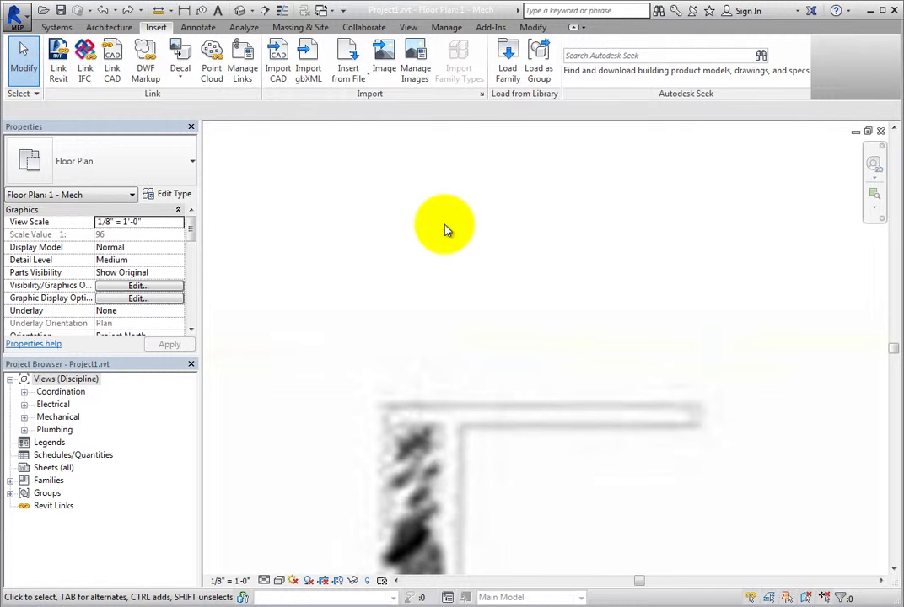
{"action": "scroll", "coordinate": [464, 243], "scroll_direction": "down", "scroll_amount": 3}
{"action": "left_click", "coordinate": [487, 313]}
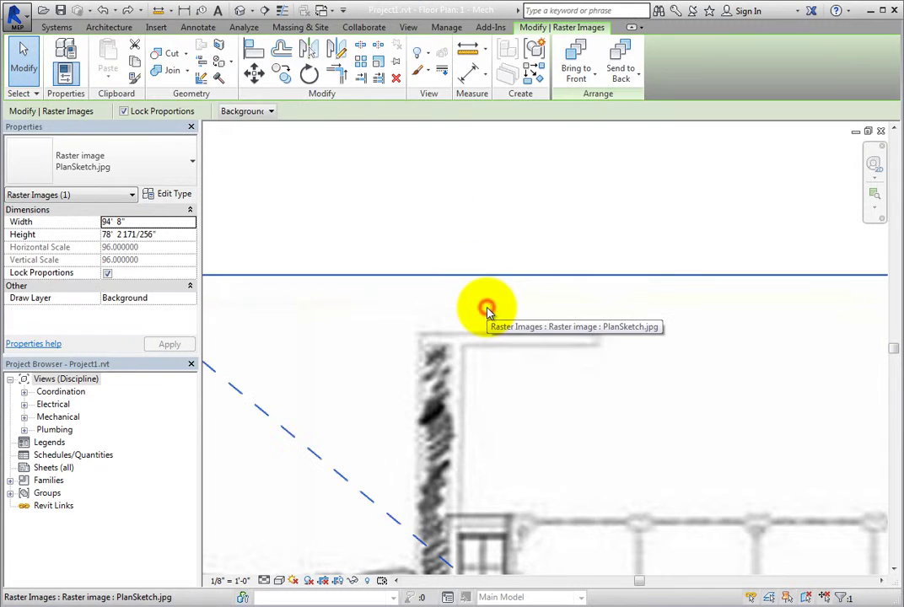
{"action": "left_click", "coordinate": [376, 68]}
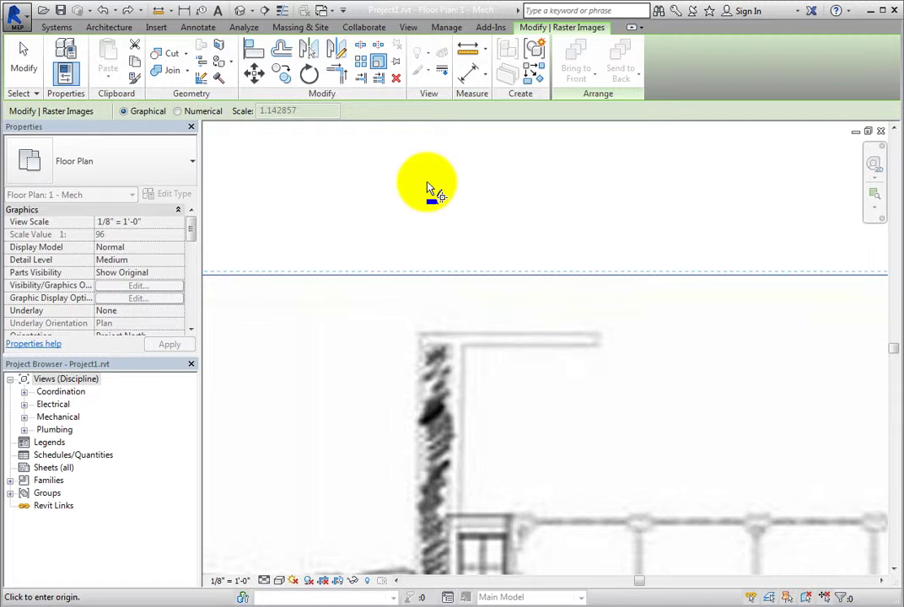
{"action": "scroll", "coordinate": [485, 350], "scroll_direction": "up", "scroll_amount": 3}
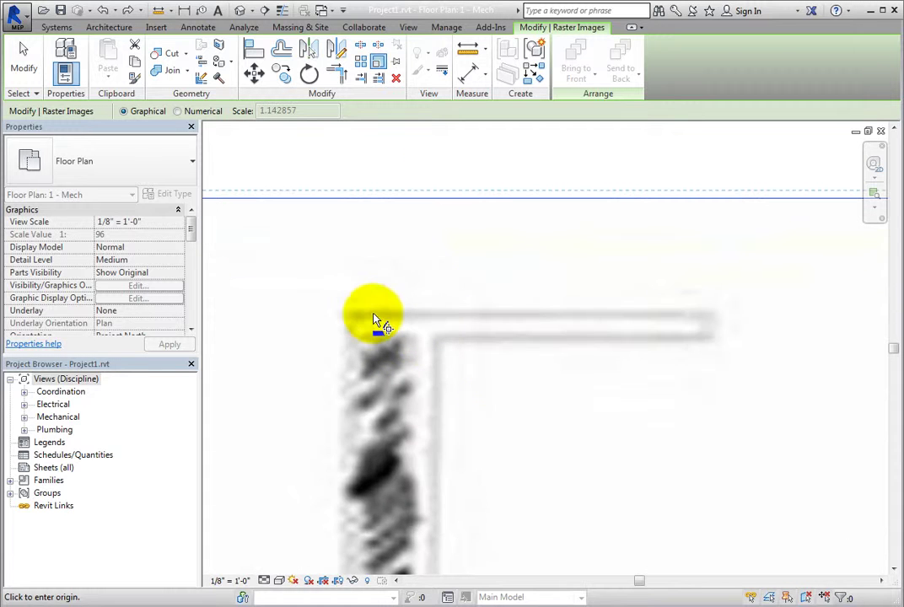
{"action": "left_click", "coordinate": [353, 320]}
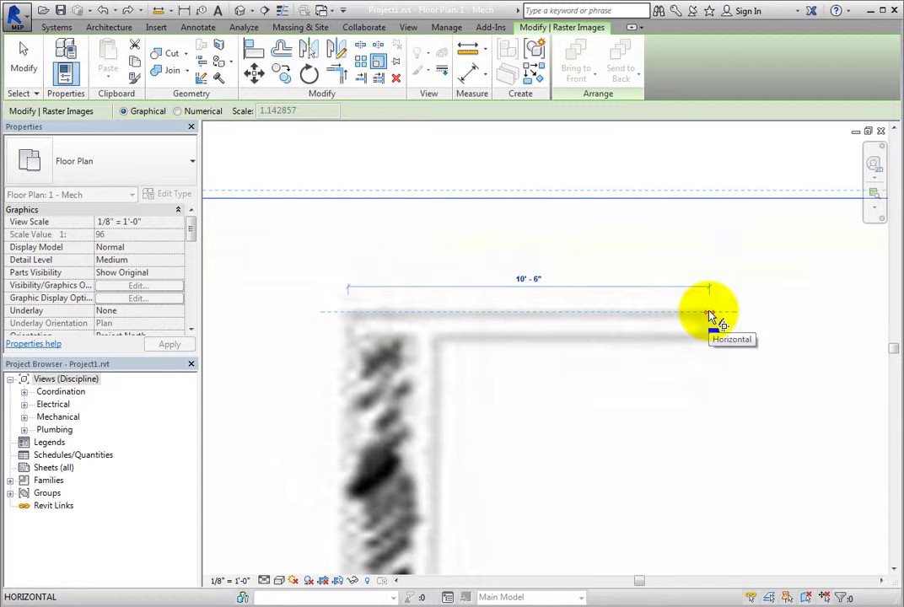
{"action": "left_click", "coordinate": [709, 317]}
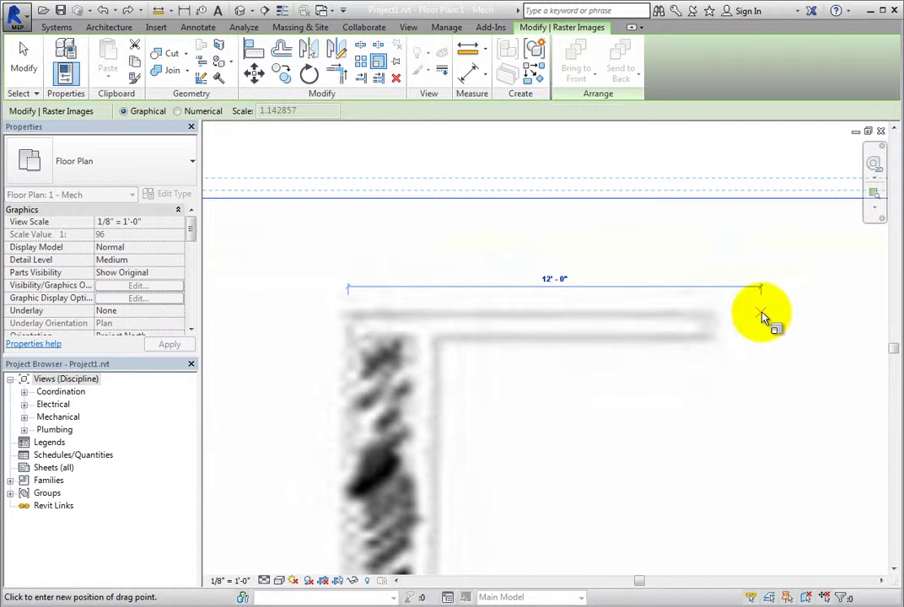
{"action": "left_click", "coordinate": [762, 318]}
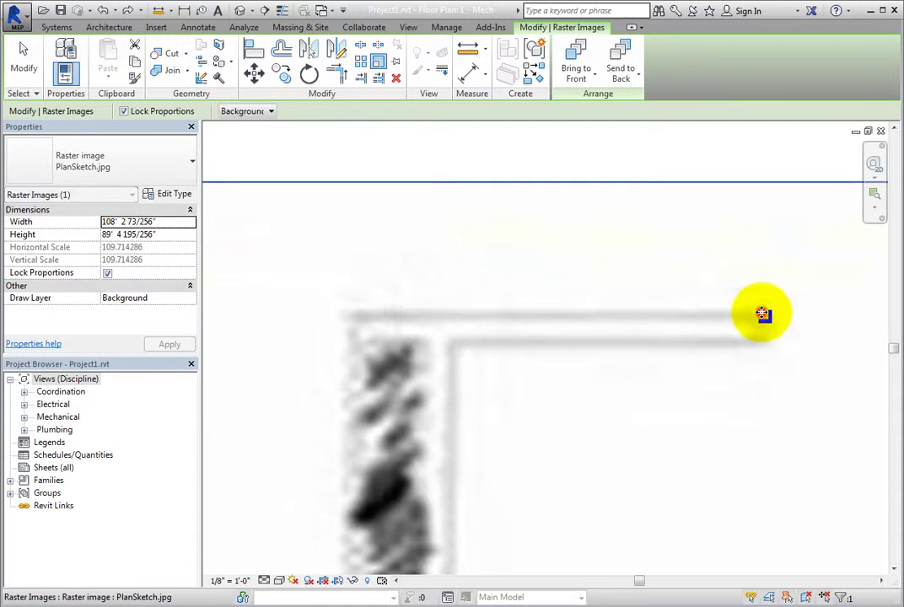
Zoom to fit the whole sketch and reselect the PlanSketch.jpg image.
{"action": "left_click", "coordinate": [266, 148]}
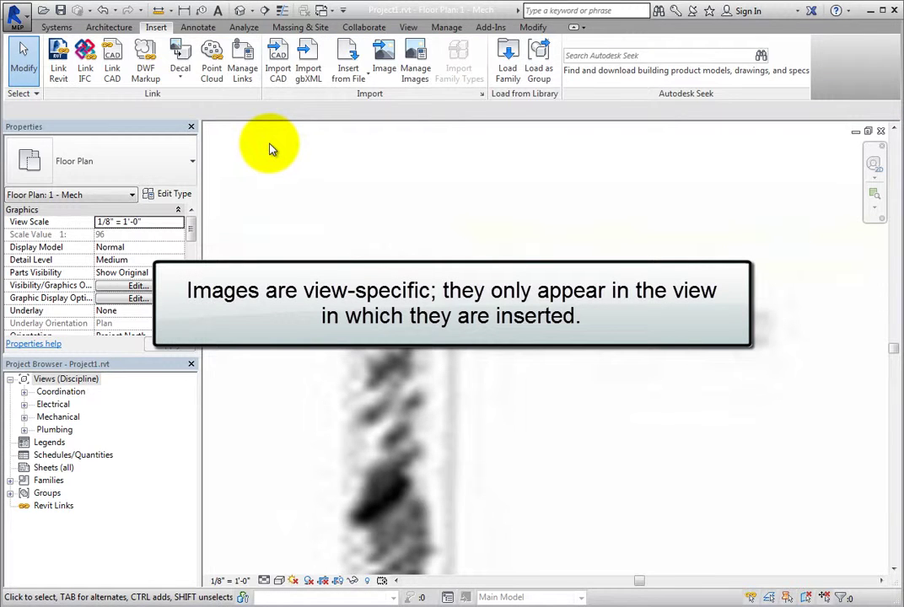
{"action": "scroll", "coordinate": [270, 149], "scroll_direction": "down", "scroll_amount": 5}
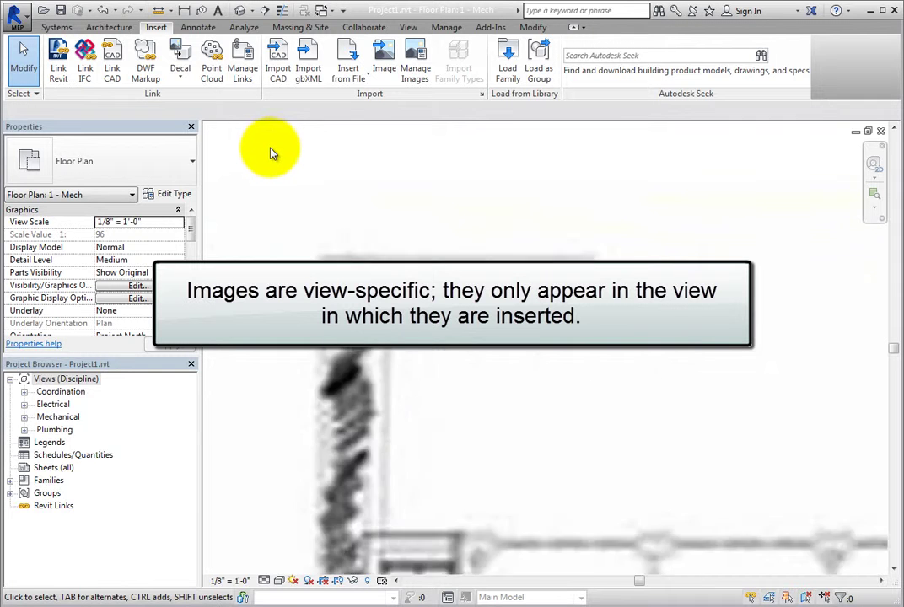
{"action": "middle_click_drag", "start_coordinate": [274, 158], "coordinate": [297, 186]}
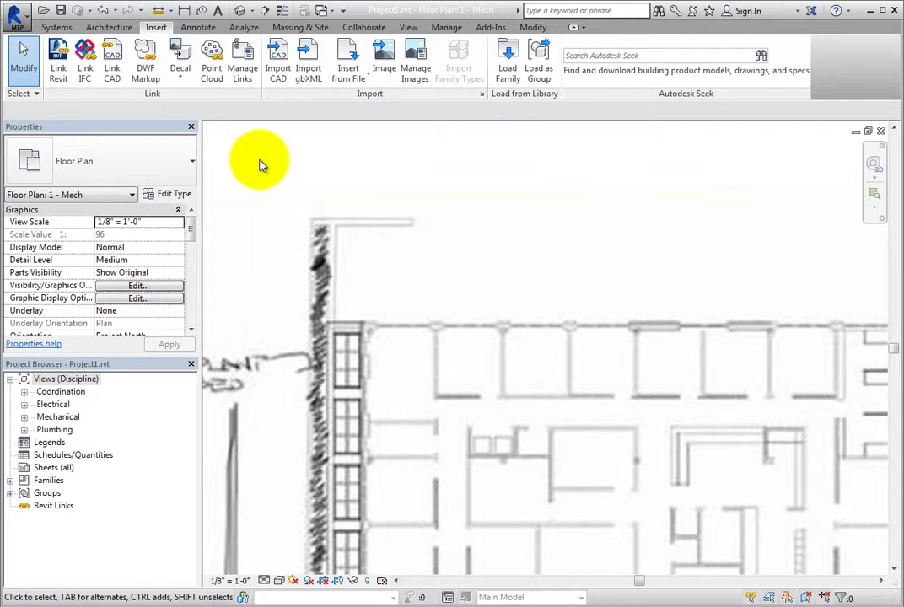
{"action": "right_click", "coordinate": [258, 163]}
{"action": "left_click", "coordinate": [358, 301]}
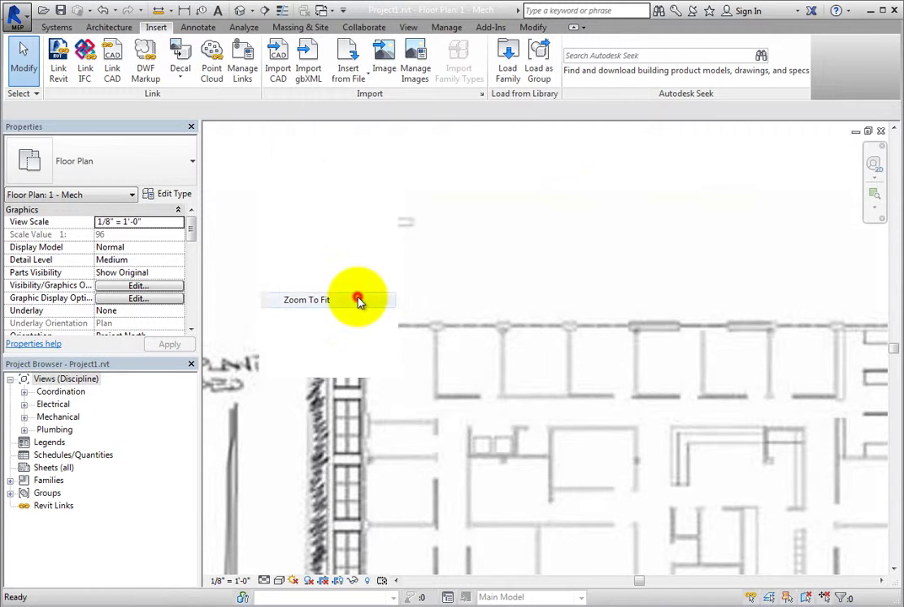
{"action": "left_click", "coordinate": [523, 335]}
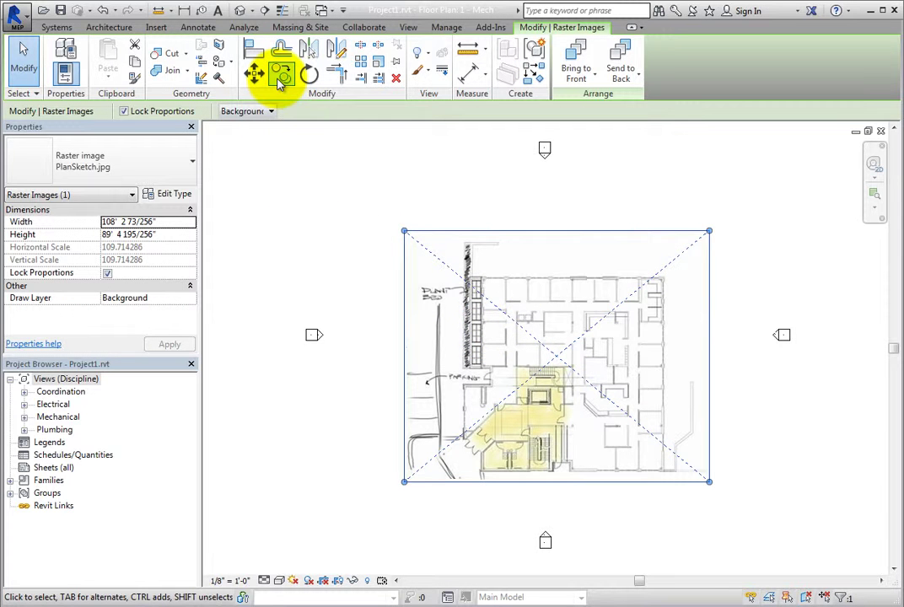
Copy the sketch image up and to the right, and send the duplicate to the back.
{"action": "left_click", "coordinate": [281, 76]}
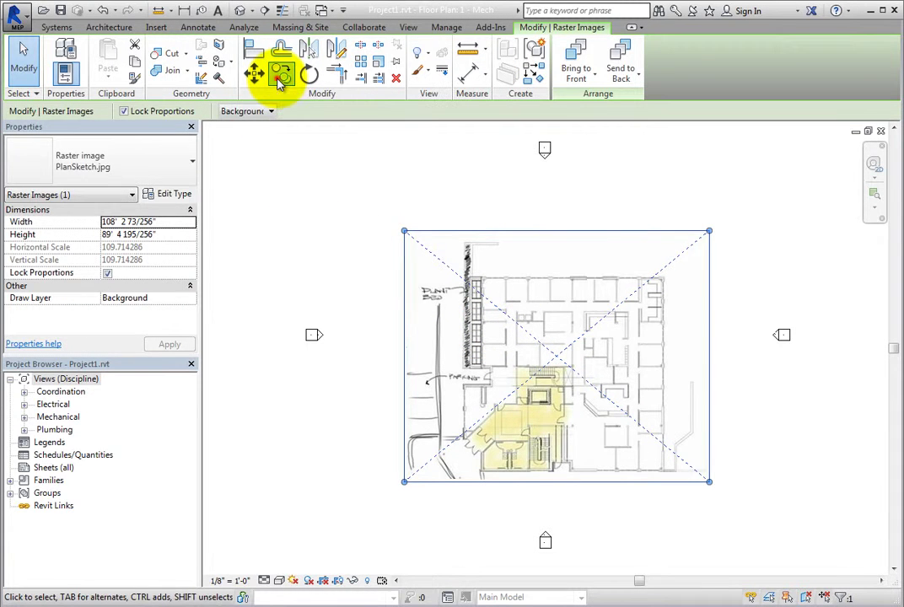
{"action": "left_click", "coordinate": [336, 235]}
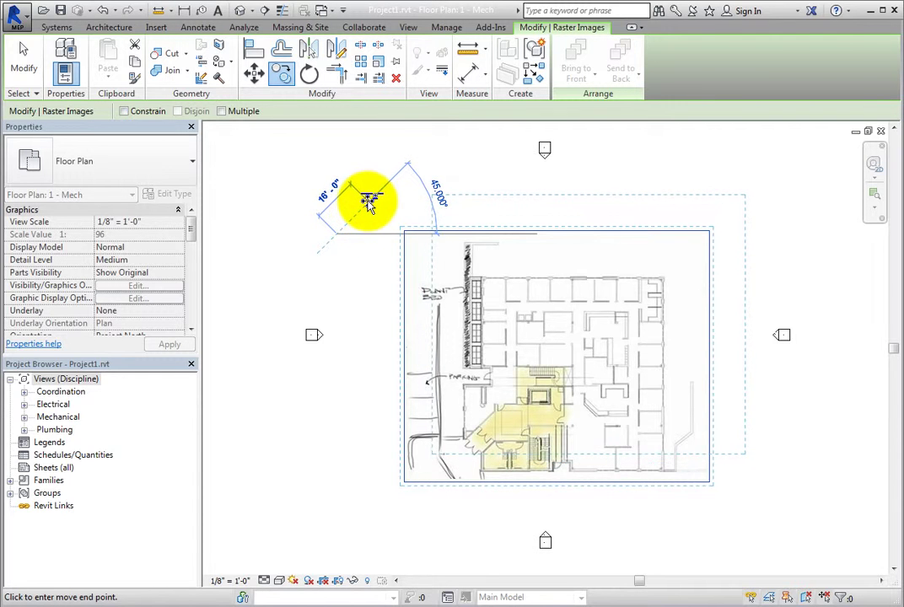
{"action": "left_click", "coordinate": [368, 199]}
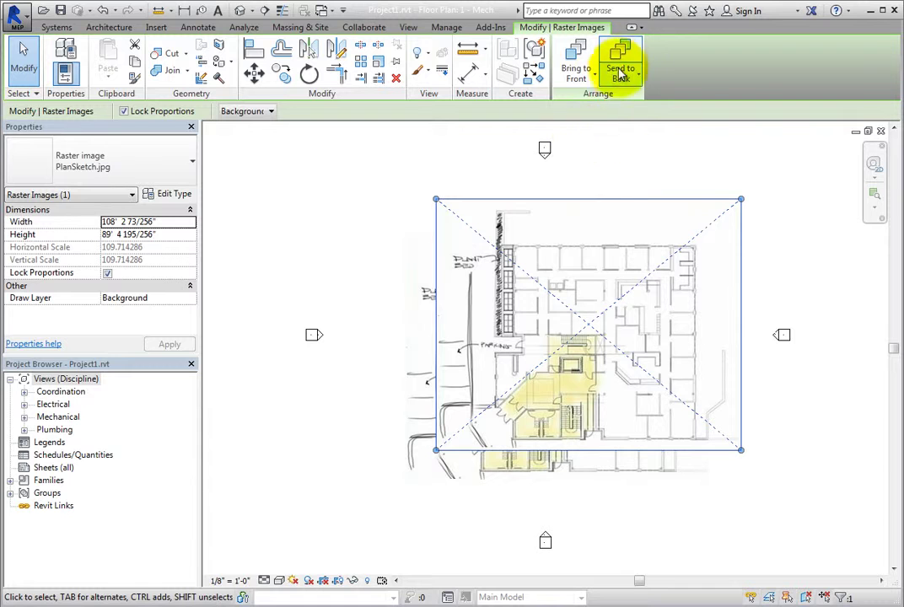
{"action": "left_click", "coordinate": [624, 63]}
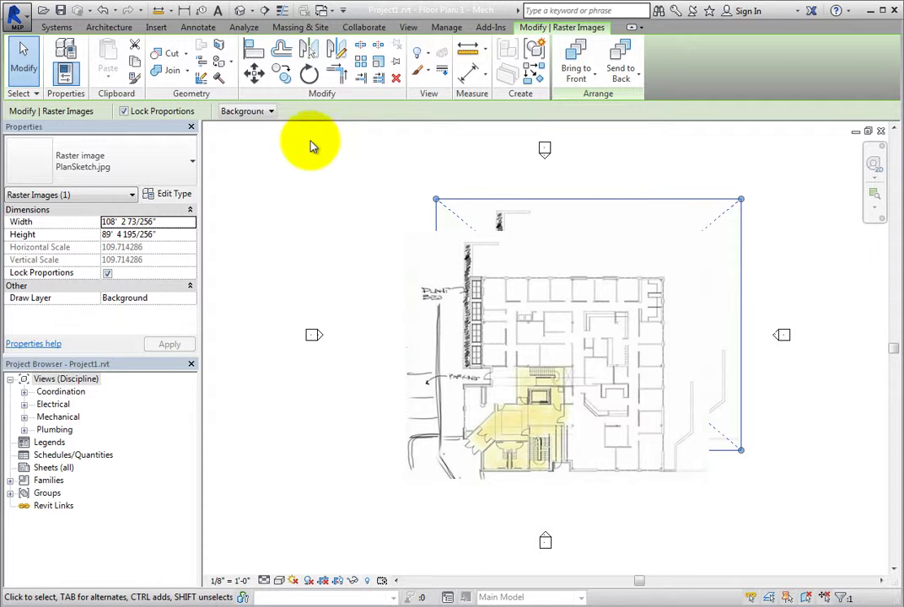
Review the image's Draw Layer options and keep it set to Background.
{"action": "left_click", "coordinate": [270, 113]}
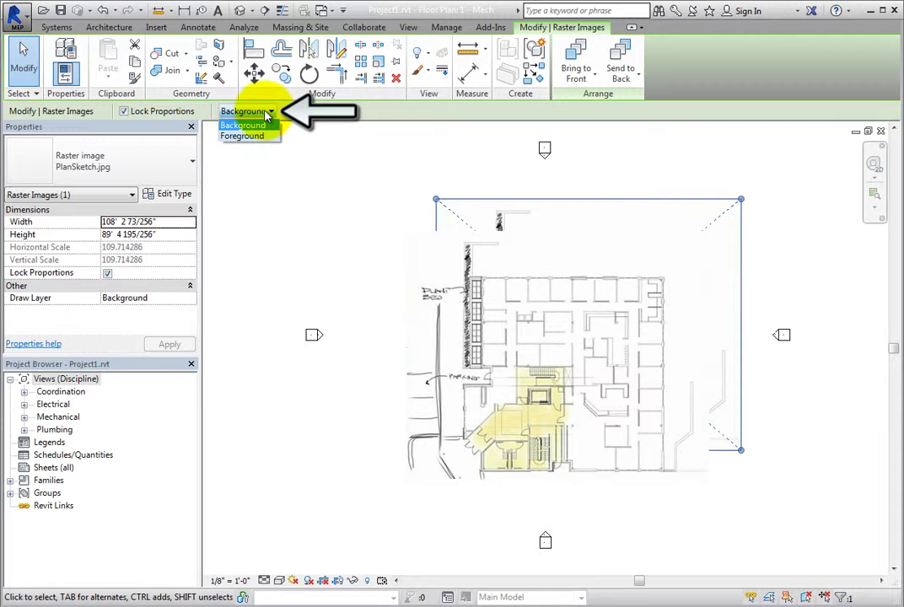
{"action": "left_click", "coordinate": [267, 115]}
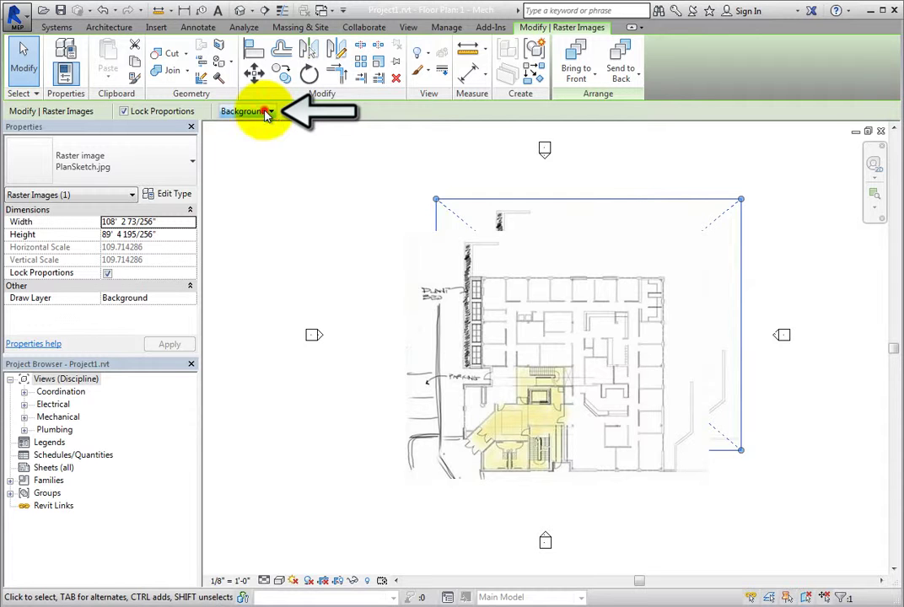
{"action": "left_click", "coordinate": [183, 294]}
{"action": "left_click", "coordinate": [190, 298]}
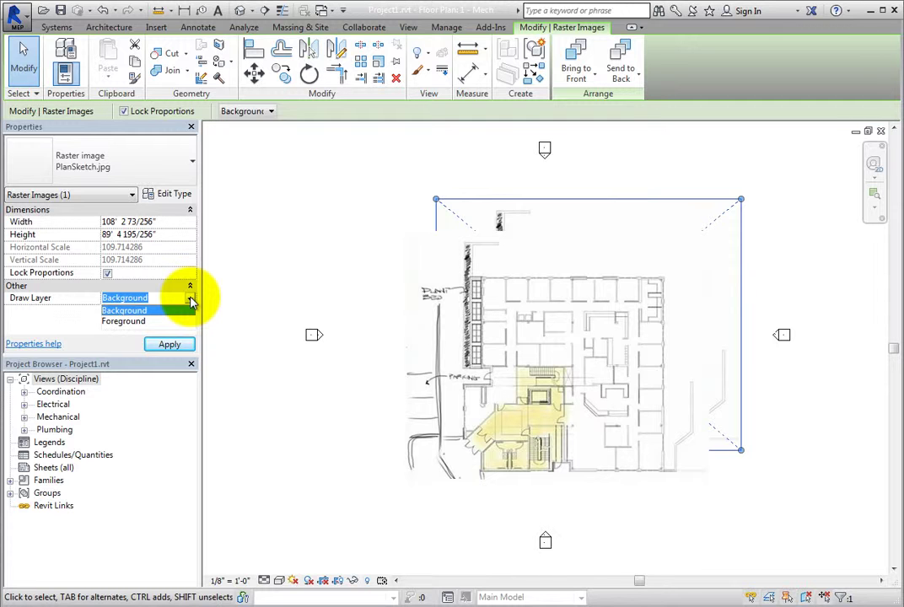
{"action": "left_click", "coordinate": [192, 301]}
Deselect the image and zoom in on the sketch's hatched left wall.
{"action": "left_click", "coordinate": [244, 279]}
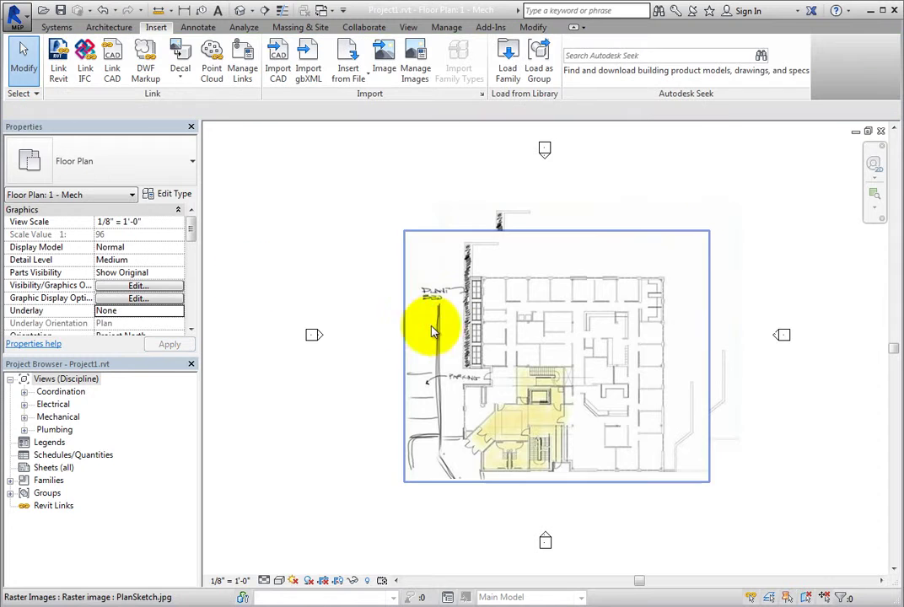
{"action": "scroll", "coordinate": [472, 331], "scroll_direction": "up", "scroll_amount": 5}
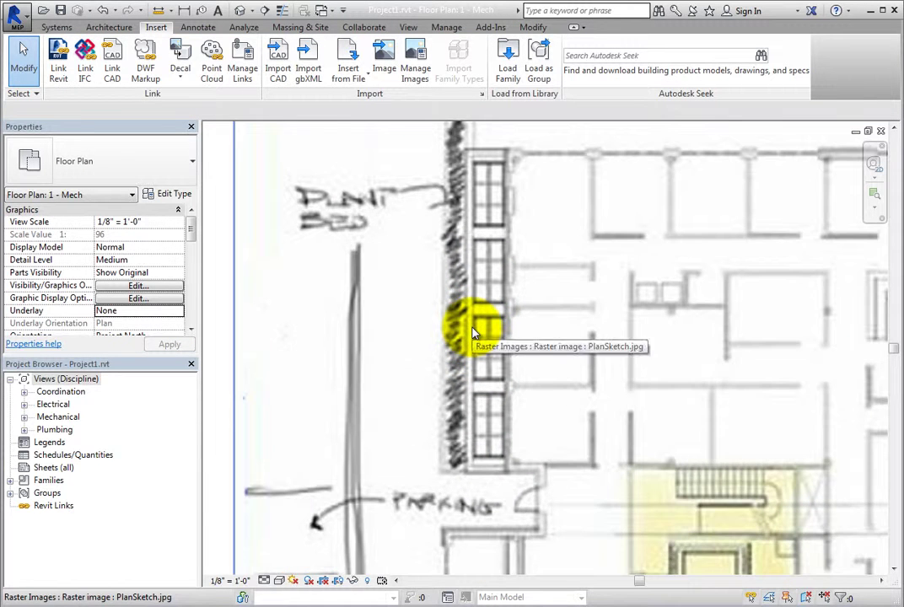
{"action": "middle_click_drag", "start_coordinate": [472, 331], "coordinate": [397, 348]}
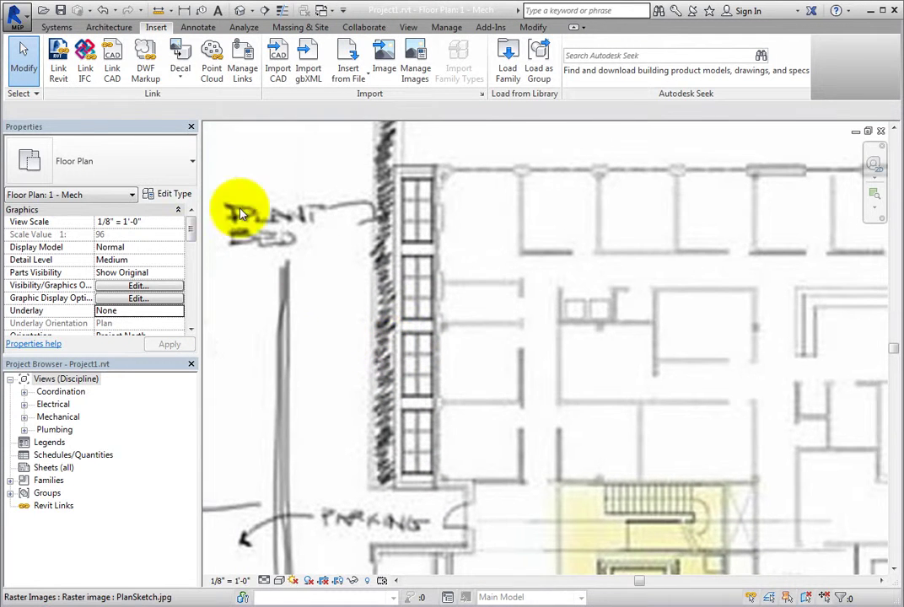
Trace the sketch's left wall with connected Generic 8" walls from the parking entry up along the windows.
{"action": "left_click", "coordinate": [110, 27]}
{"action": "left_click", "coordinate": [64, 50]}
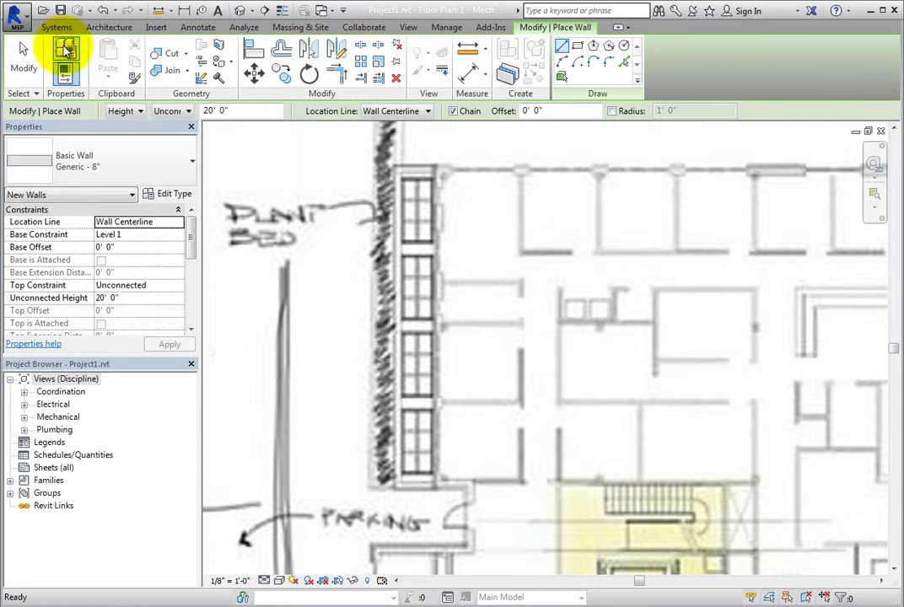
{"action": "left_click", "coordinate": [472, 548]}
{"action": "left_click", "coordinate": [468, 486]}
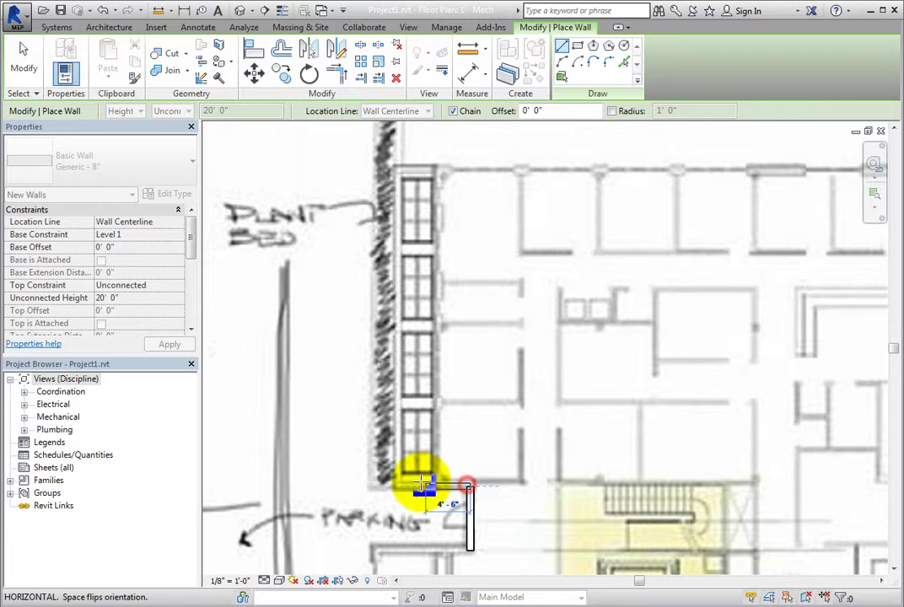
{"action": "left_click", "coordinate": [394, 486]}
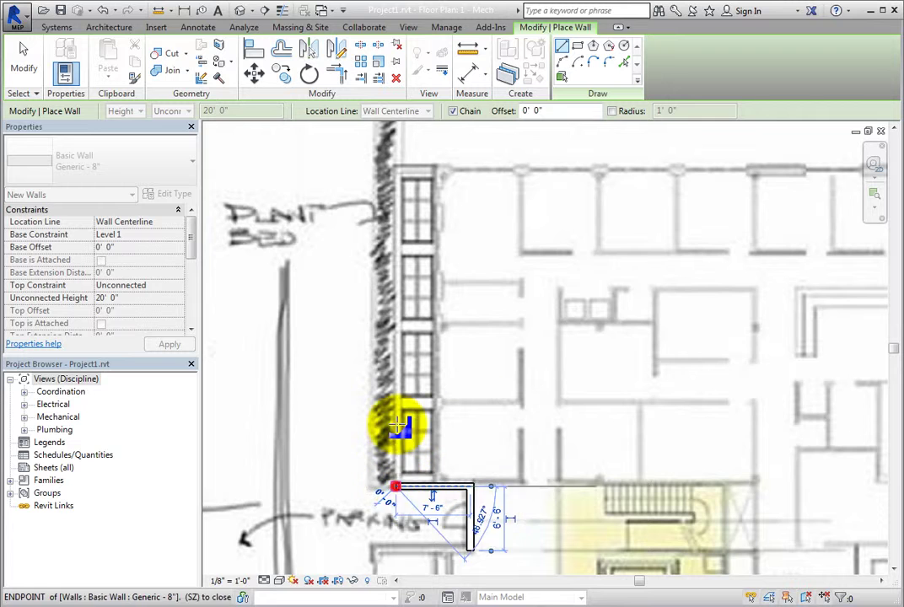
{"action": "left_click", "coordinate": [393, 166]}
{"action": "left_click", "coordinate": [25, 53]}
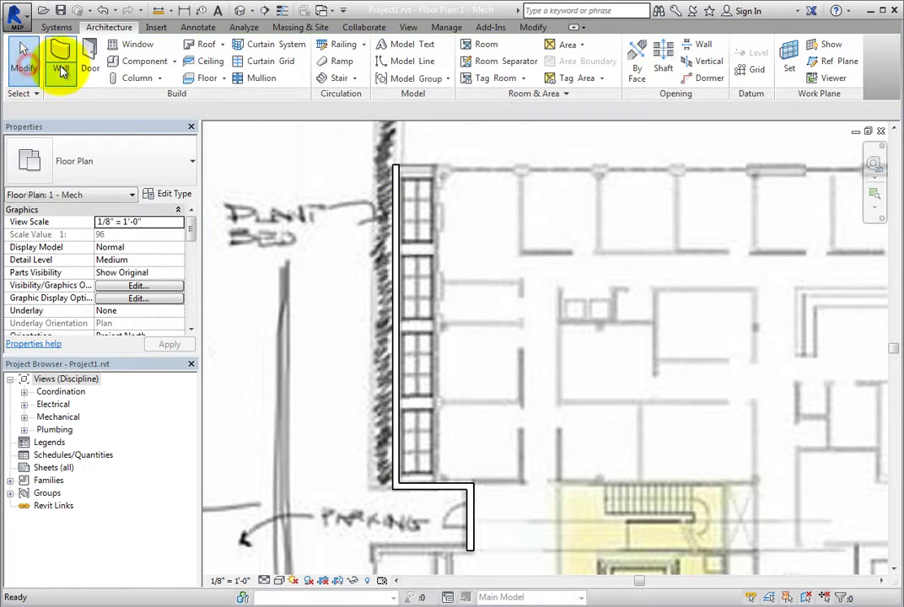
Place a tagged Single-Flush 36" x 84" door in the short wall by PARKING.
{"action": "left_click", "coordinate": [90, 57]}
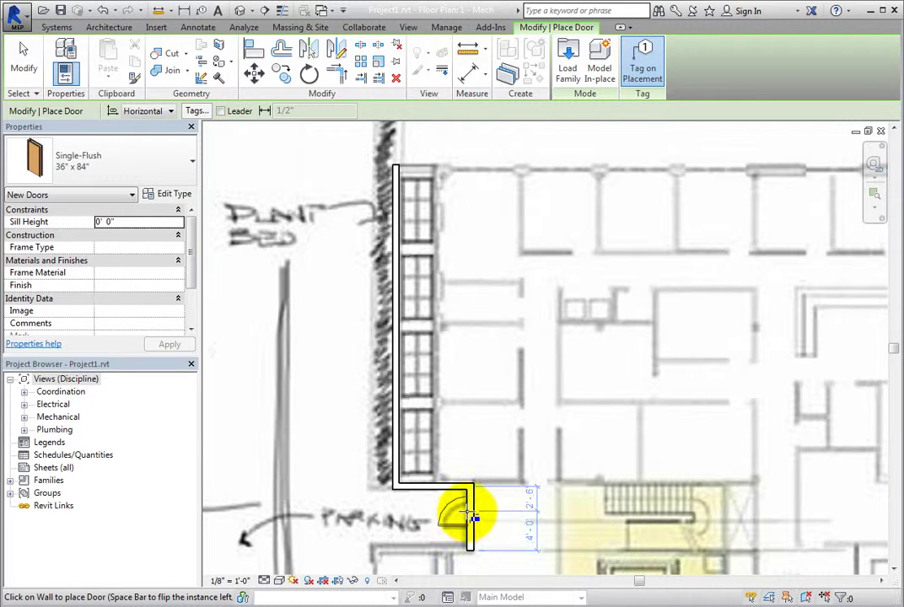
{"action": "left_click", "coordinate": [471, 517]}
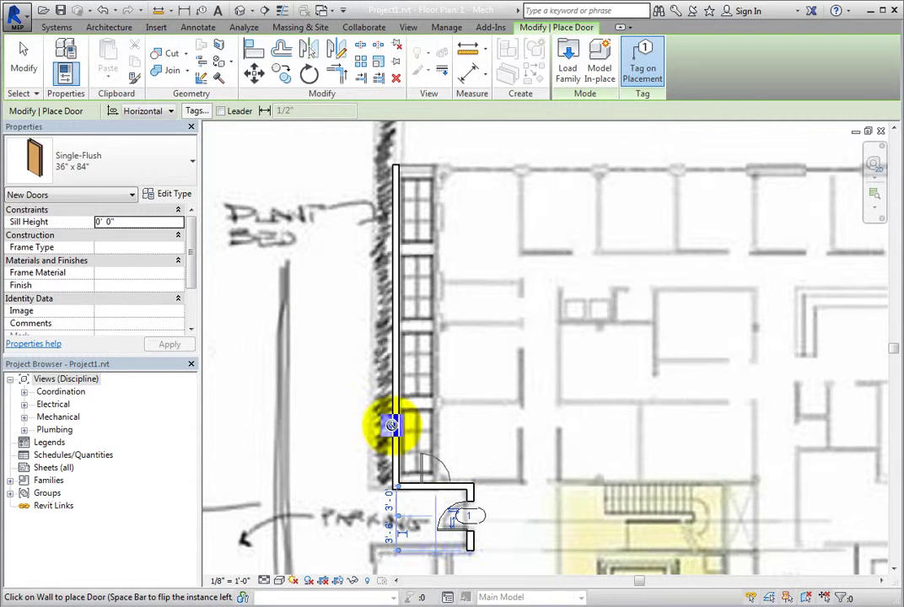
{"action": "left_click", "coordinate": [25, 66]}
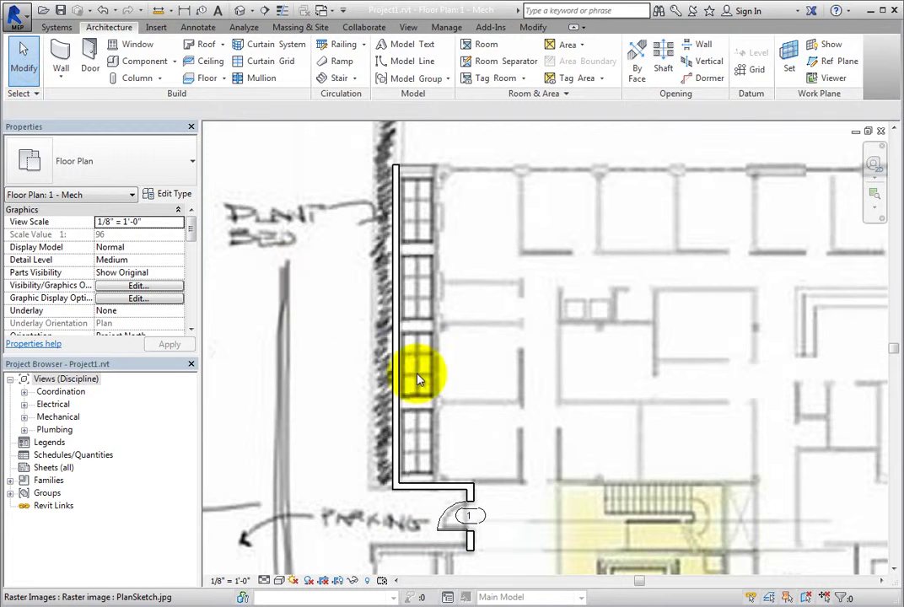
Select the sketch image and switch its draw layer to Foreground.
{"action": "scroll", "coordinate": [417, 380], "scroll_direction": "down", "scroll_amount": 3}
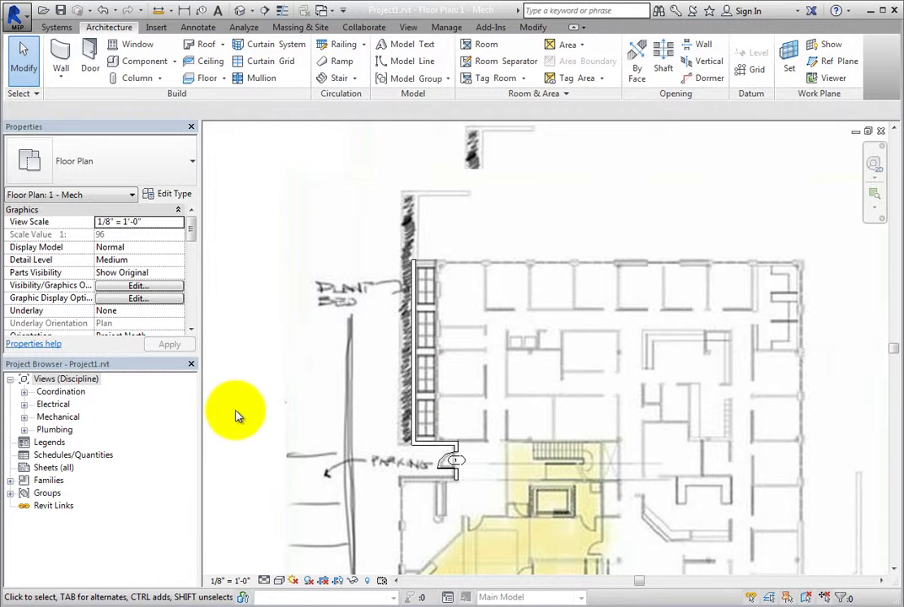
{"action": "left_click", "coordinate": [382, 369]}
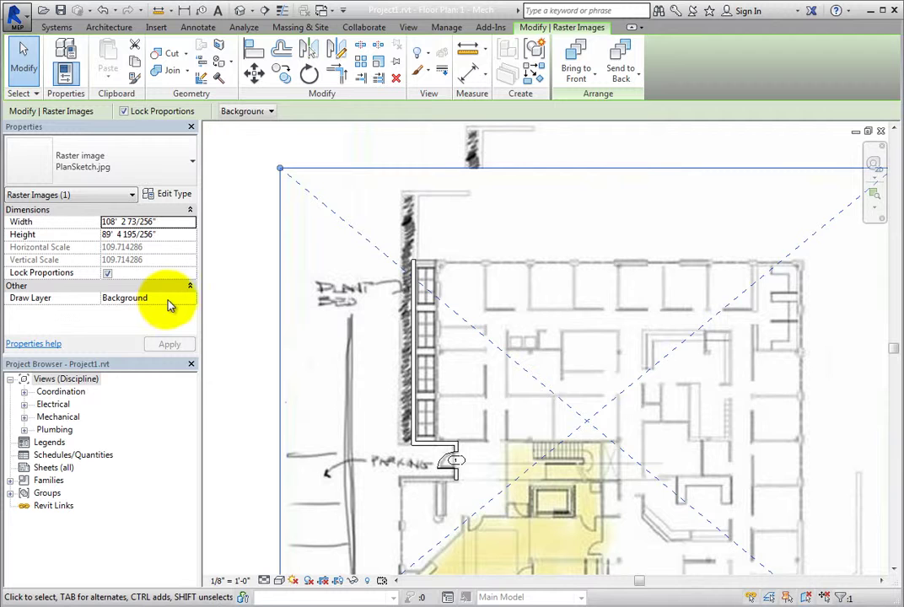
{"action": "left_click", "coordinate": [264, 113]}
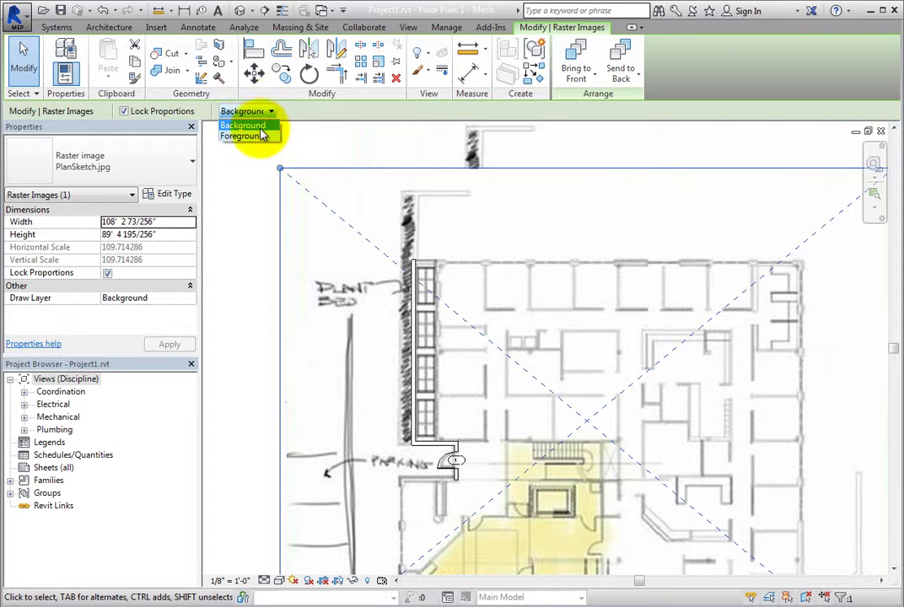
{"action": "left_click", "coordinate": [253, 135]}
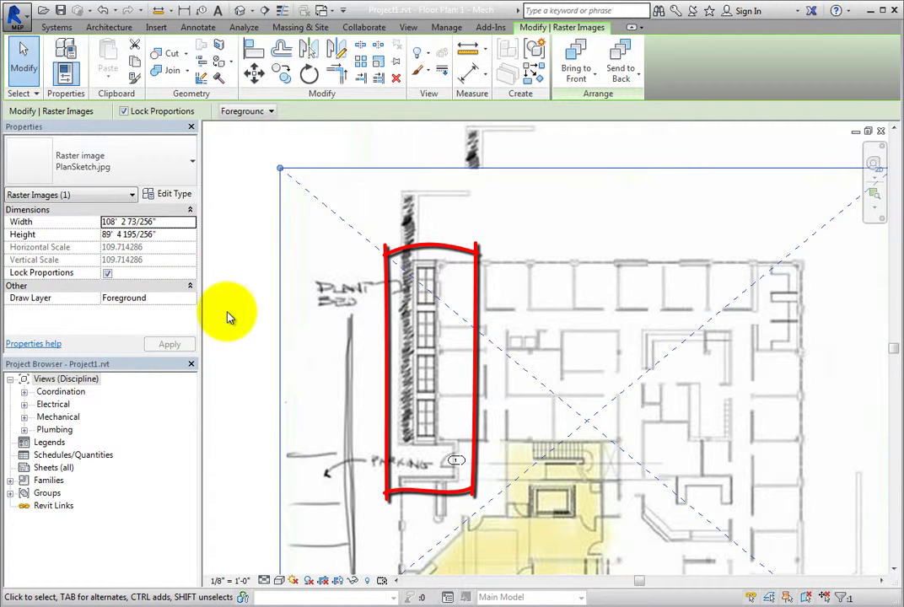
Set the image's Draw Layer back to Background in Properties, then zoom out and deselect.
{"action": "scroll", "coordinate": [428, 472], "scroll_direction": "up", "scroll_amount": 4}
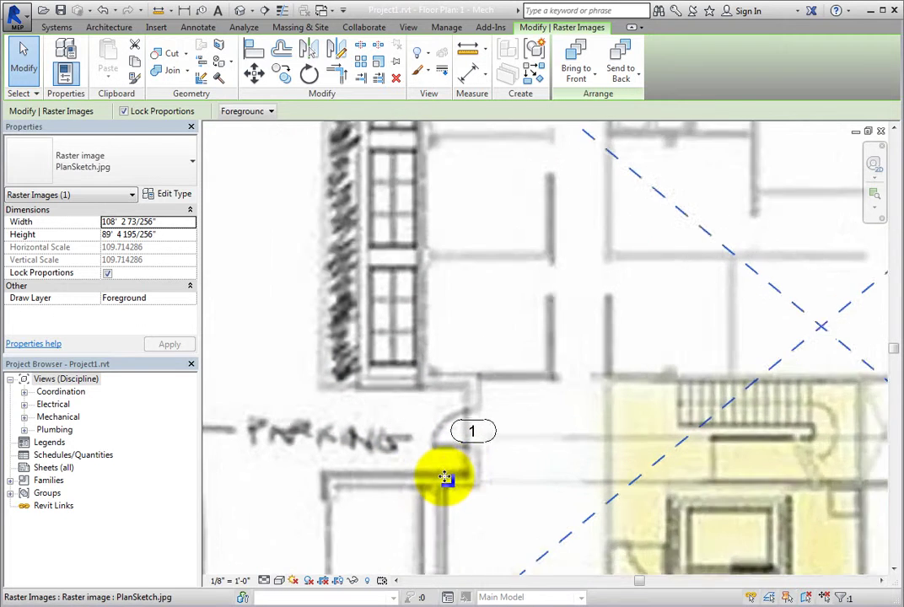
{"action": "scroll", "coordinate": [445, 479], "scroll_direction": "up", "scroll_amount": 2}
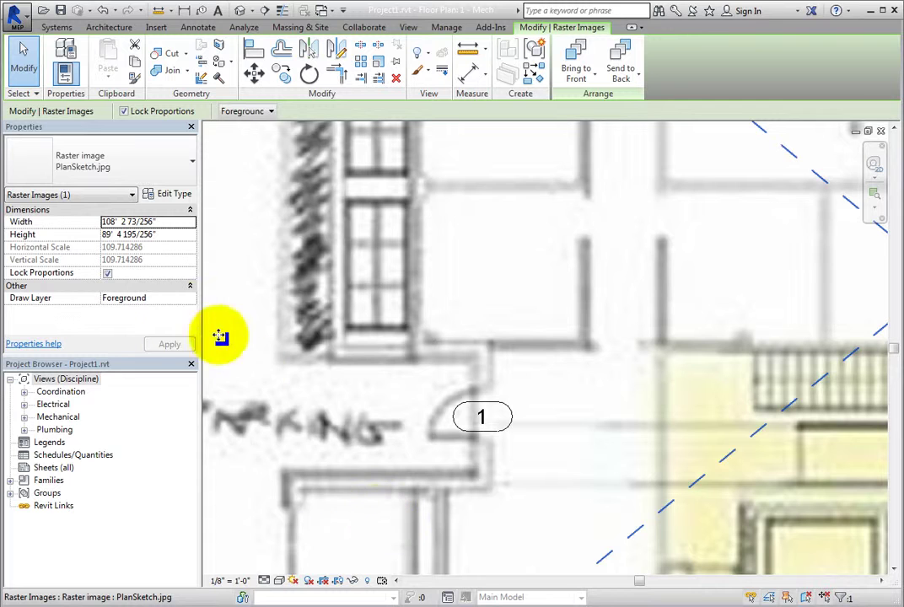
{"action": "left_click", "coordinate": [157, 300]}
{"action": "left_click", "coordinate": [189, 301]}
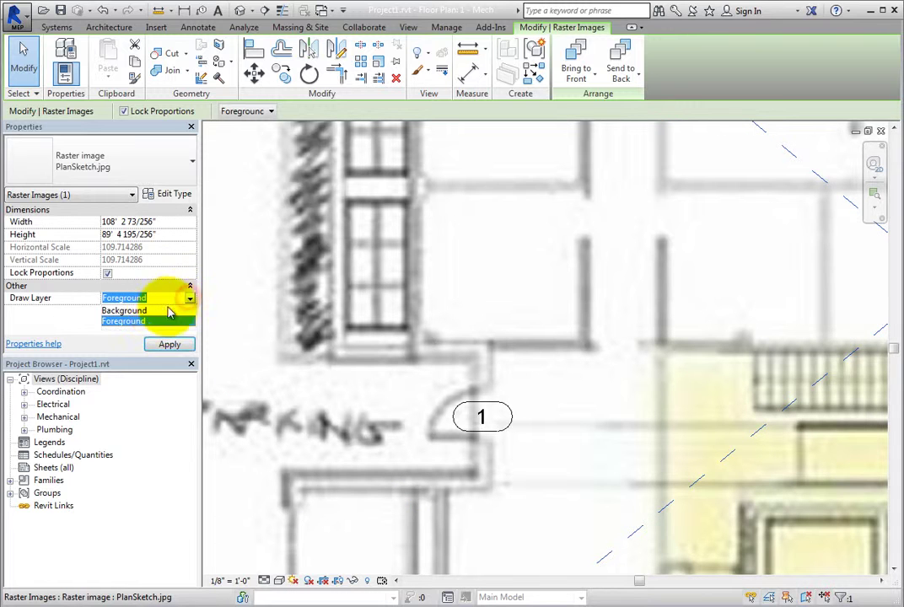
{"action": "left_click", "coordinate": [159, 313]}
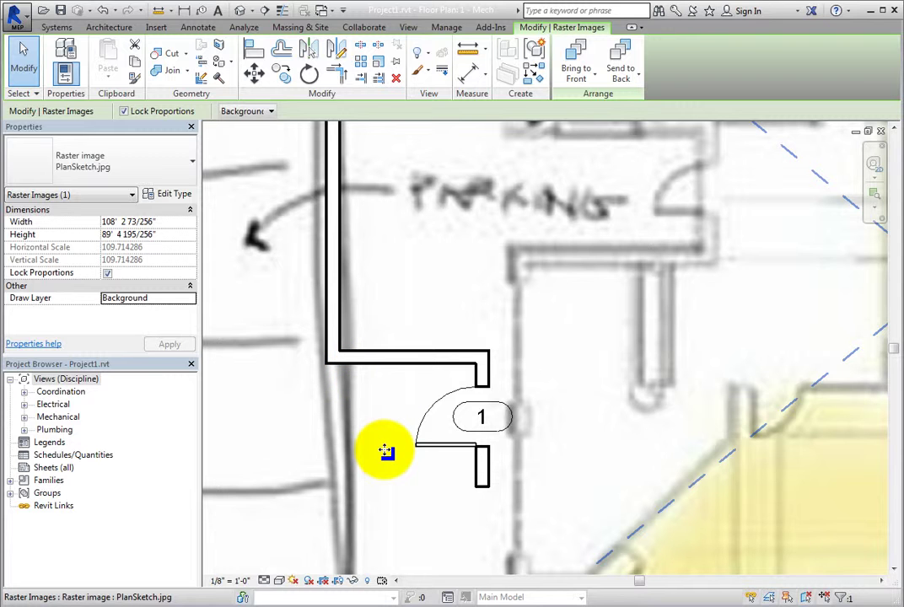
{"action": "scroll", "coordinate": [384, 451], "scroll_direction": "down", "scroll_amount": 5}
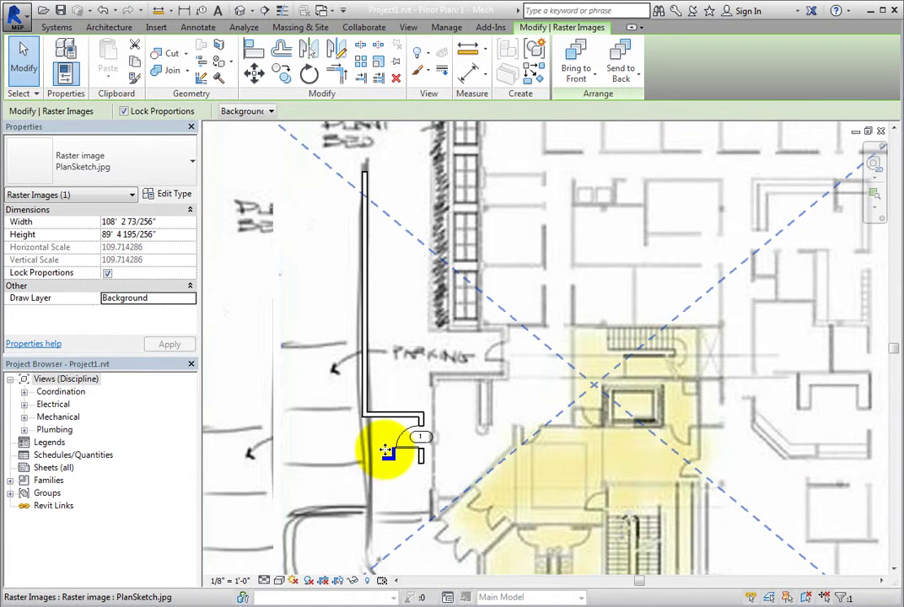
{"action": "middle_click_drag", "start_coordinate": [393, 453], "coordinate": [430, 413]}
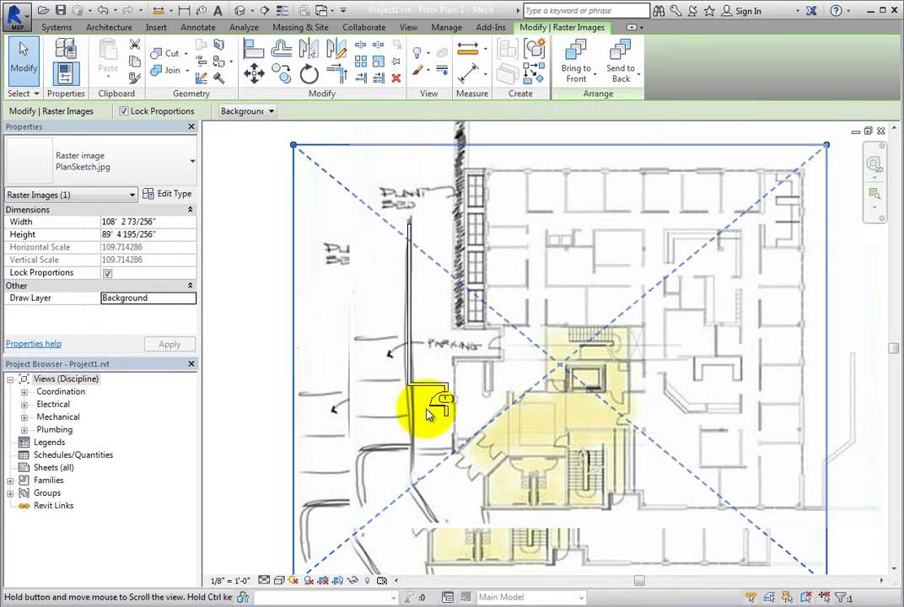
{"action": "left_click", "coordinate": [264, 412]}
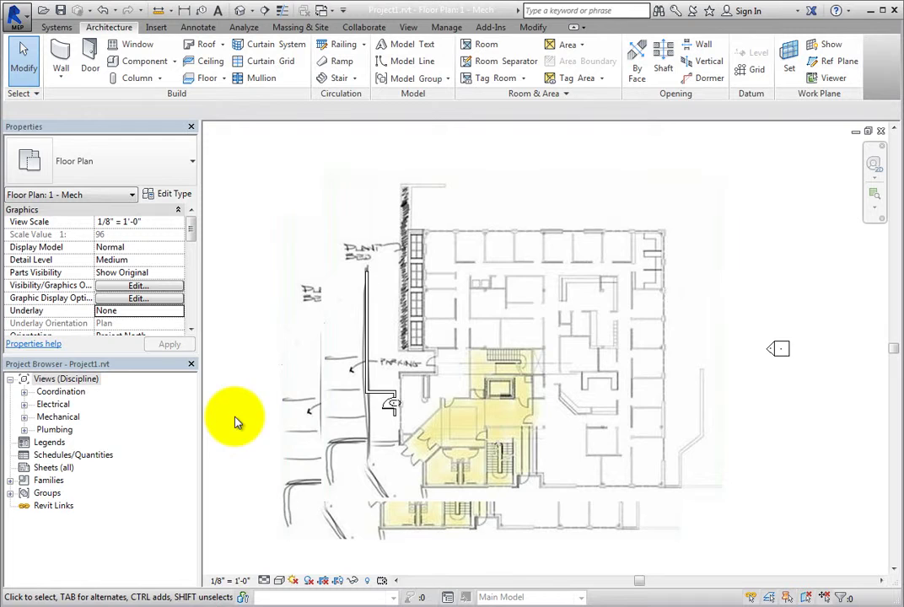
Create new sheet A101 with the default E1 30x42 titleblock.
{"action": "middle_click_drag", "start_coordinate": [236, 421], "coordinate": [268, 384]}
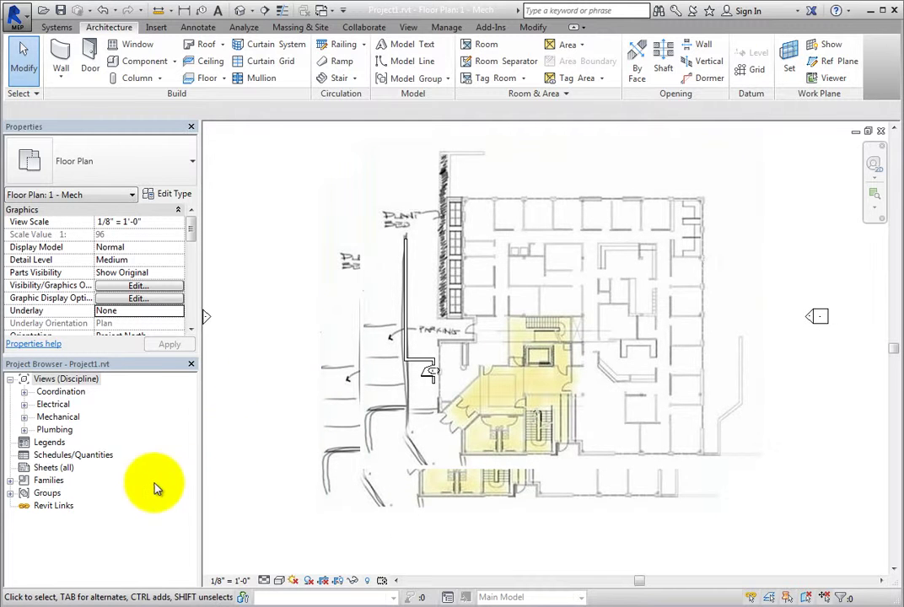
{"action": "left_click", "coordinate": [51, 468]}
{"action": "right_click", "coordinate": [52, 470]}
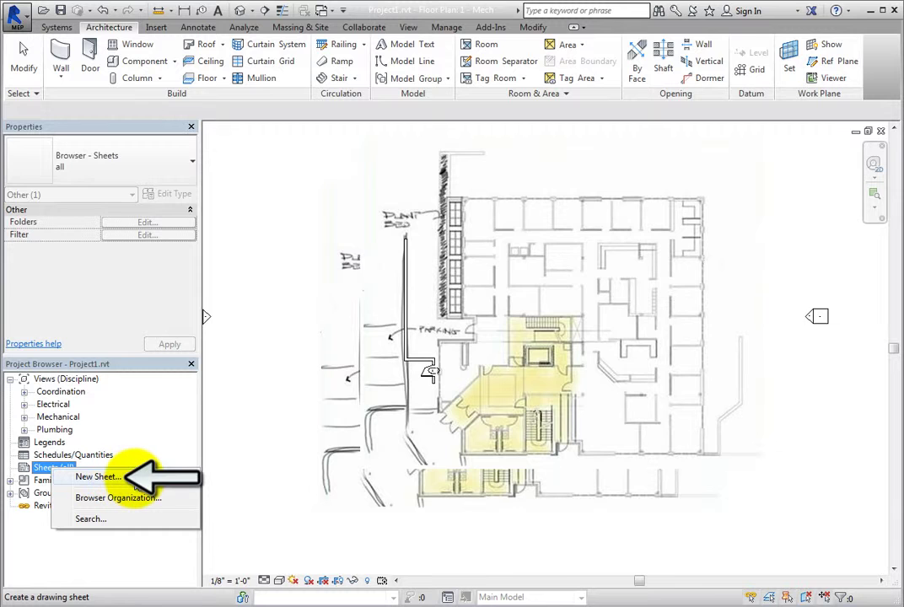
{"action": "left_click", "coordinate": [133, 477]}
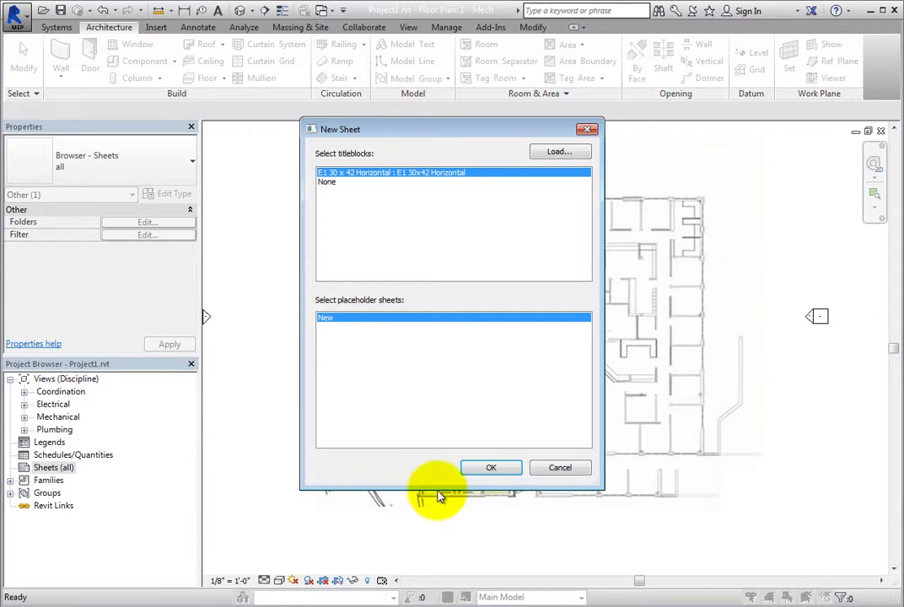
{"action": "left_click", "coordinate": [491, 469]}
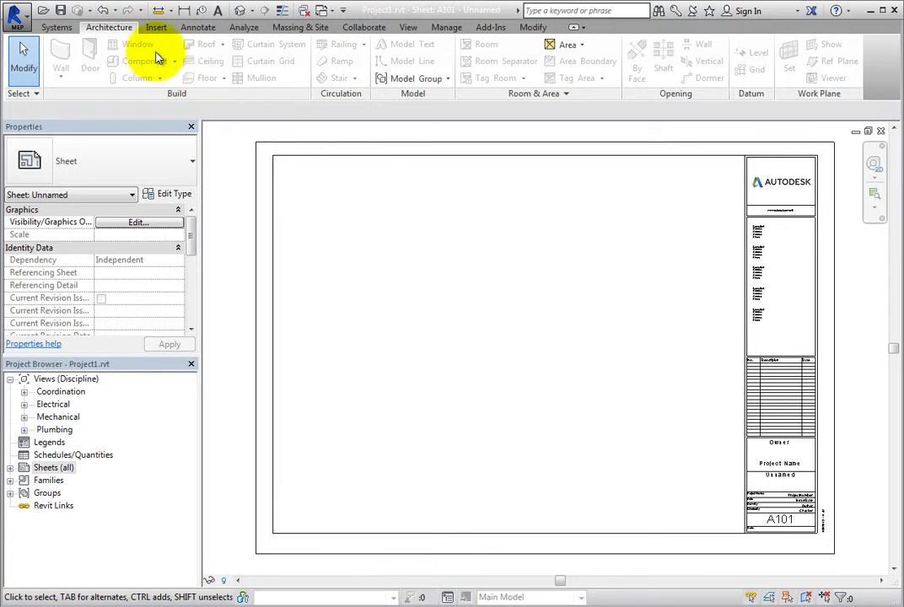
Import PlanSketch.jpg onto the sheet and place it near the lower right corner.
{"action": "left_click", "coordinate": [156, 27]}
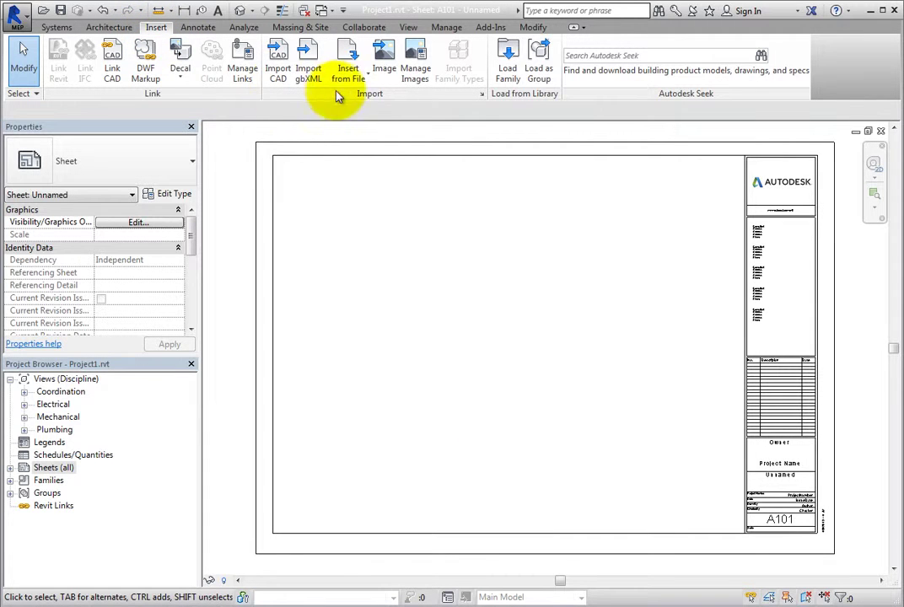
{"action": "left_click", "coordinate": [380, 84]}
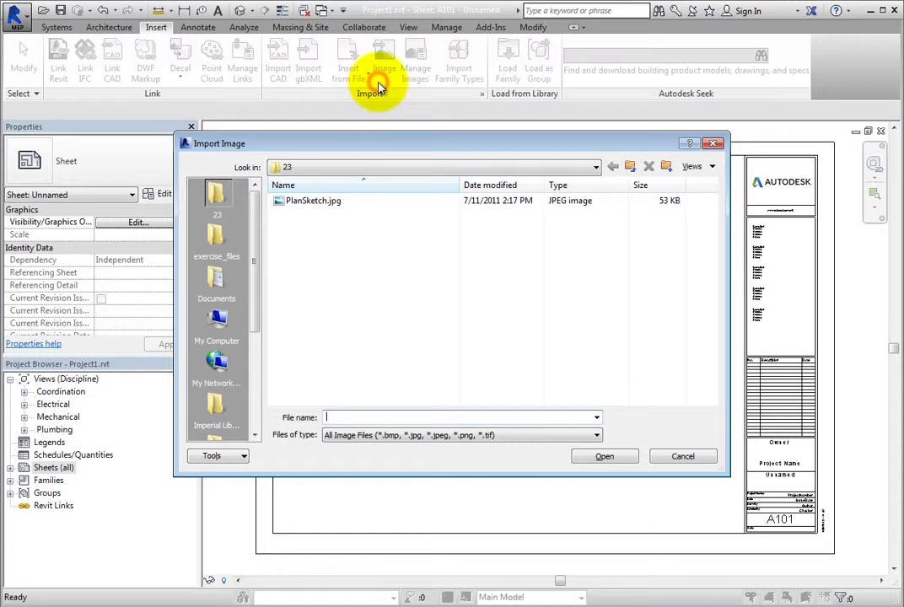
{"action": "left_click", "coordinate": [322, 203]}
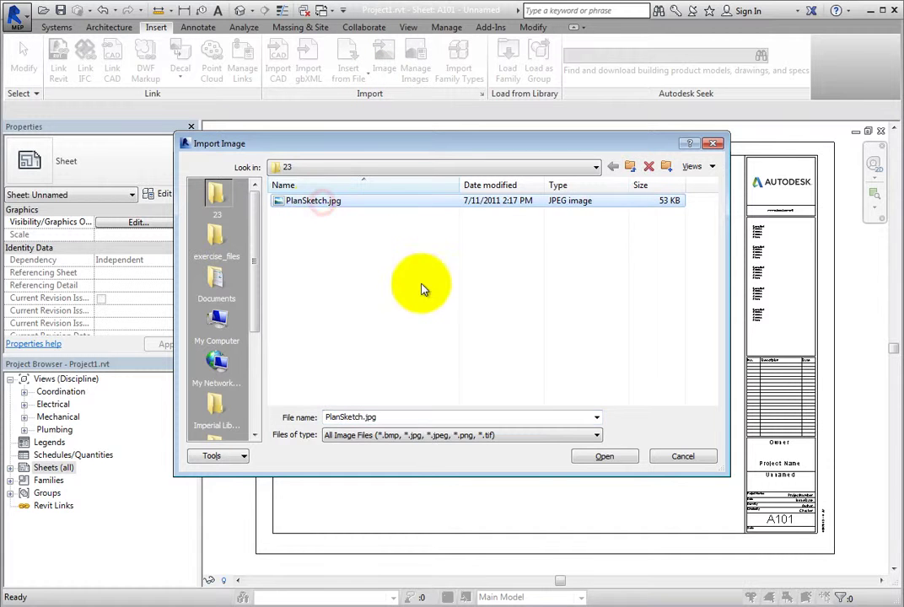
{"action": "left_click", "coordinate": [599, 458]}
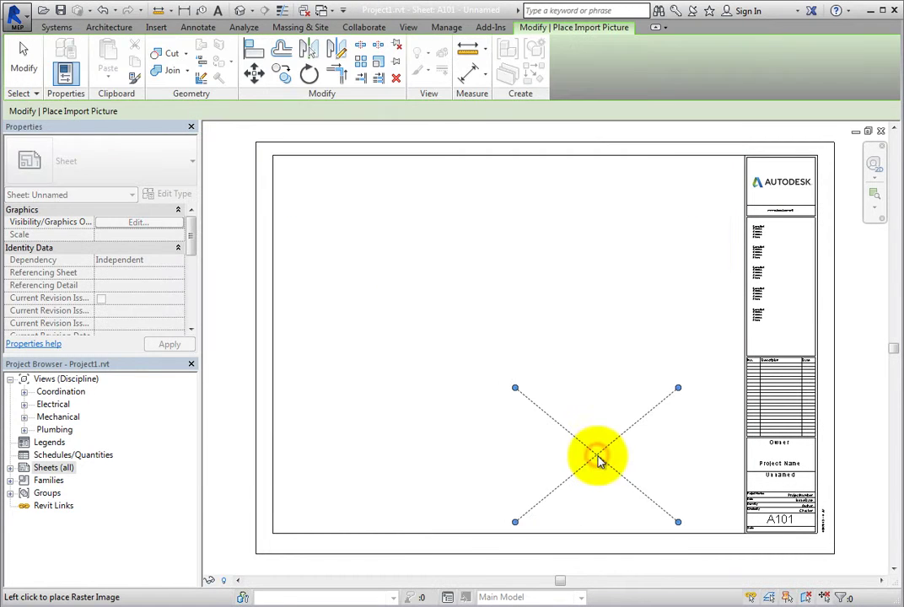
{"action": "left_click", "coordinate": [654, 463]}
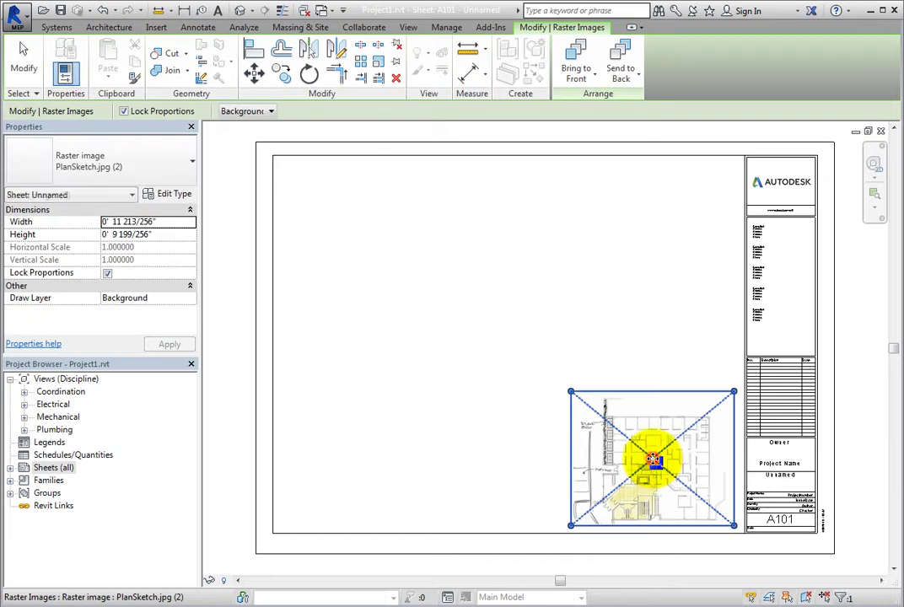
{"action": "left_click", "coordinate": [219, 399]}
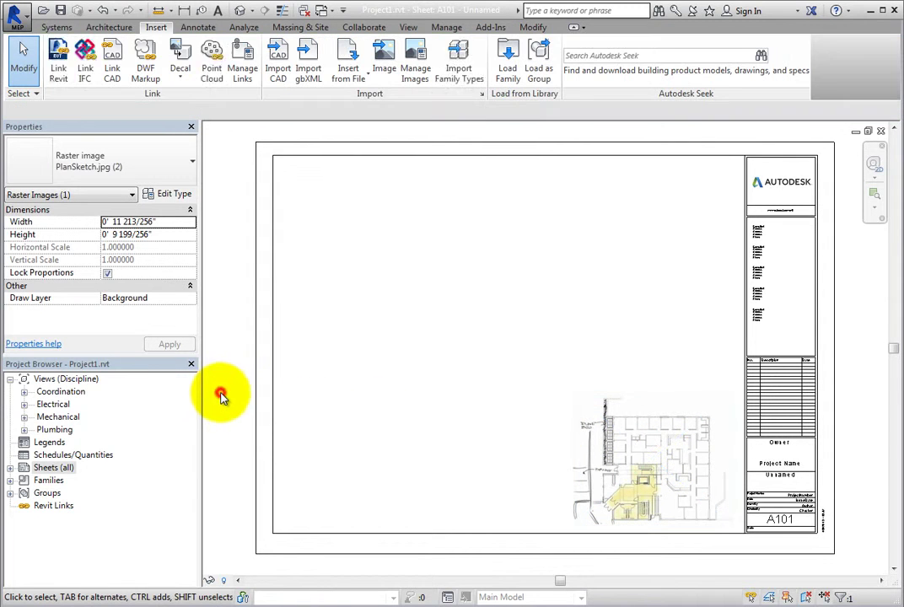
Expand Coordination > HVAC > Floor Plans in the Project Browser.
{"action": "left_click", "coordinate": [24, 416]}
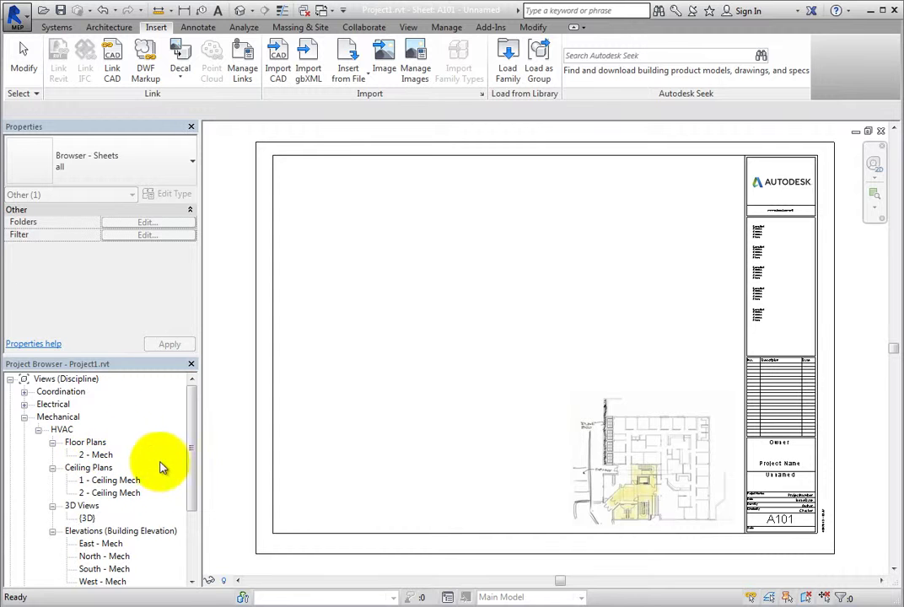
{"action": "left_click_drag", "start_coordinate": [193, 467], "coordinate": [195, 487]}
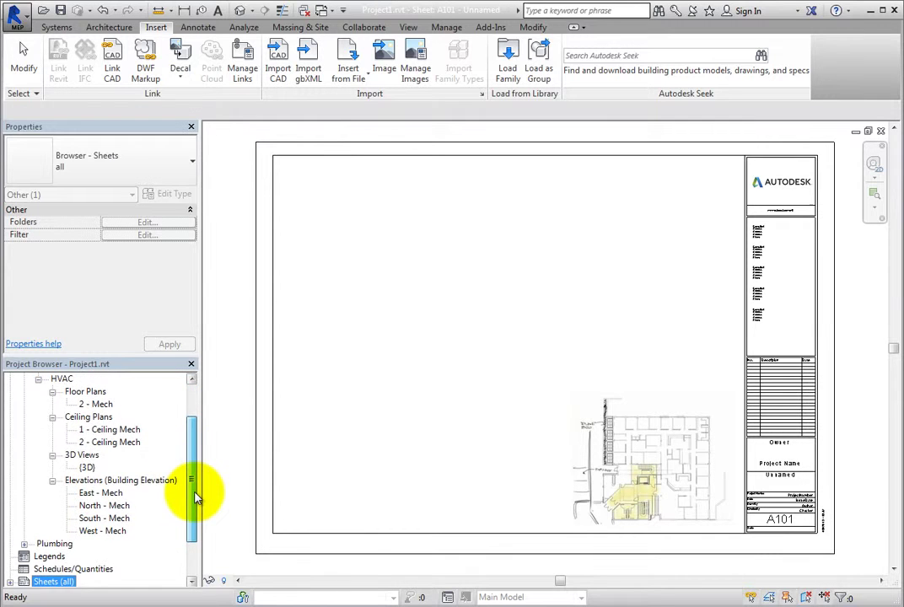
{"action": "scroll", "coordinate": [196, 506], "scroll_direction": "up", "scroll_amount": 5}
{"action": "left_click", "coordinate": [25, 417]}
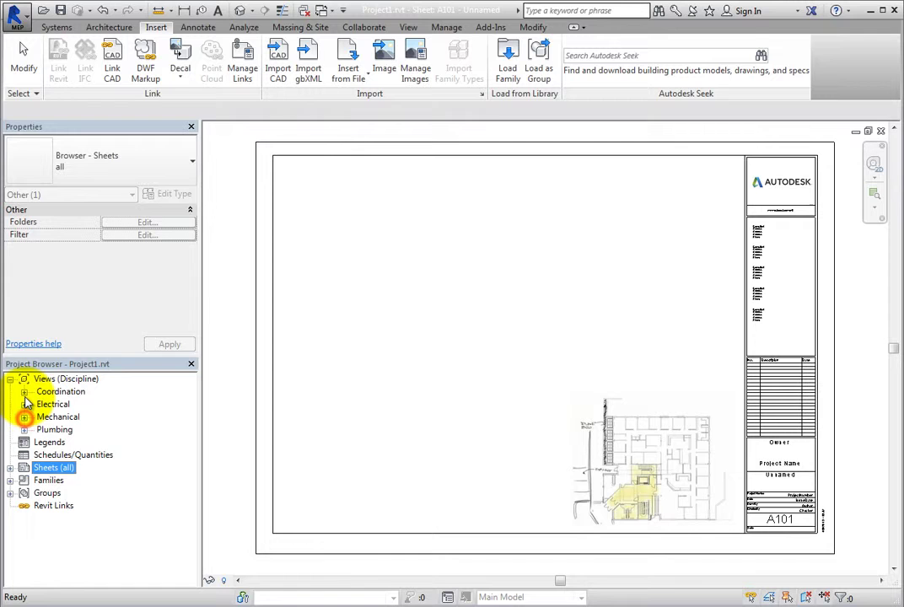
{"action": "left_click", "coordinate": [25, 391]}
{"action": "left_click", "coordinate": [38, 404]}
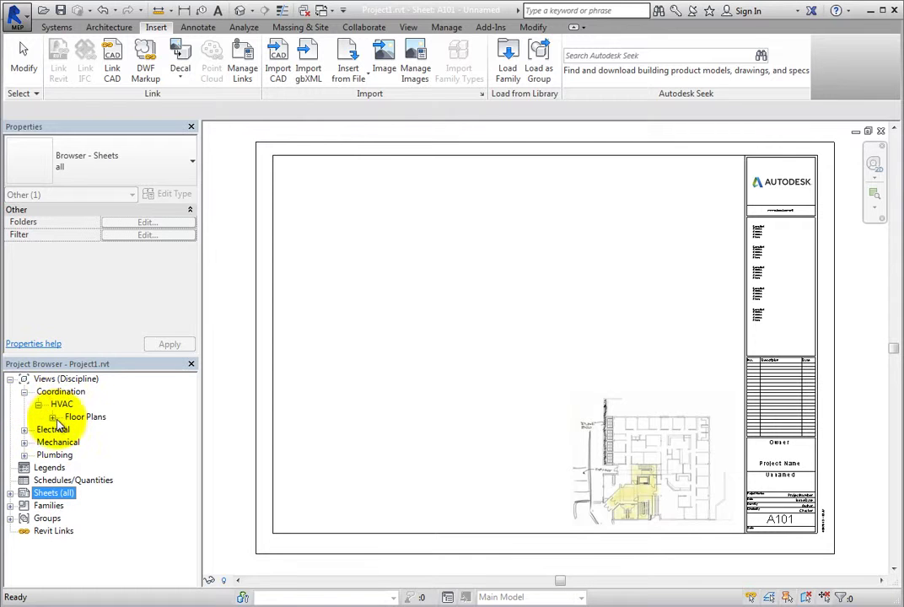
{"action": "left_click", "coordinate": [52, 416]}
Place the 1 - Mech floor plan on sheet A101 above the sketch, then expand A101's views.
{"action": "left_click", "coordinate": [94, 430]}
{"action": "left_click_drag", "start_coordinate": [94, 431], "coordinate": [313, 363]}
{"action": "left_click", "coordinate": [424, 297]}
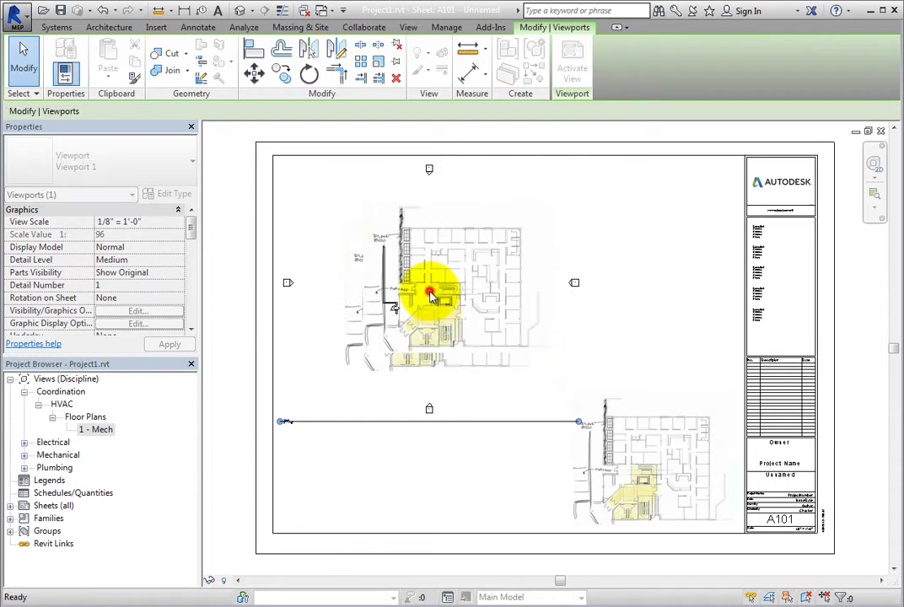
{"action": "left_click", "coordinate": [228, 455]}
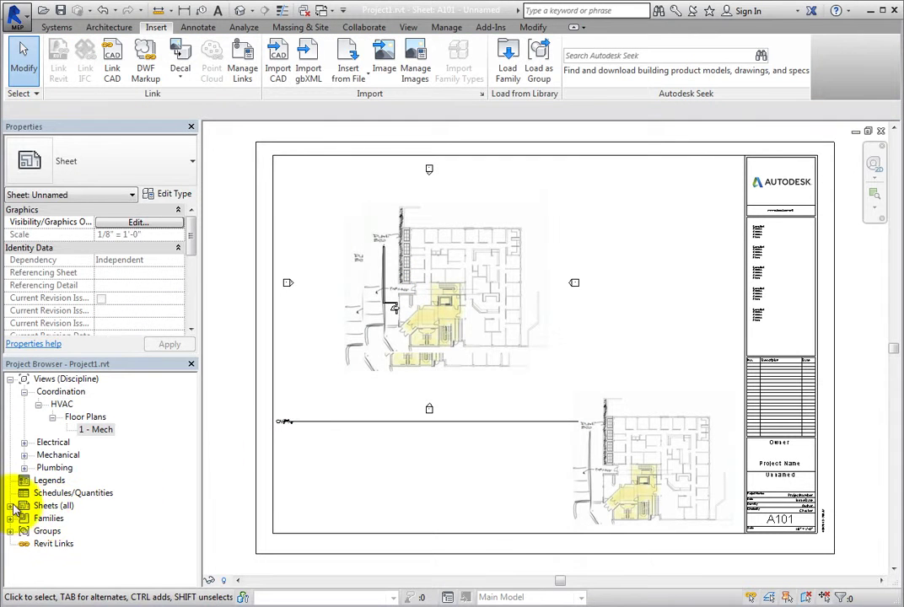
{"action": "left_click", "coordinate": [10, 506]}
{"action": "left_click", "coordinate": [25, 518]}
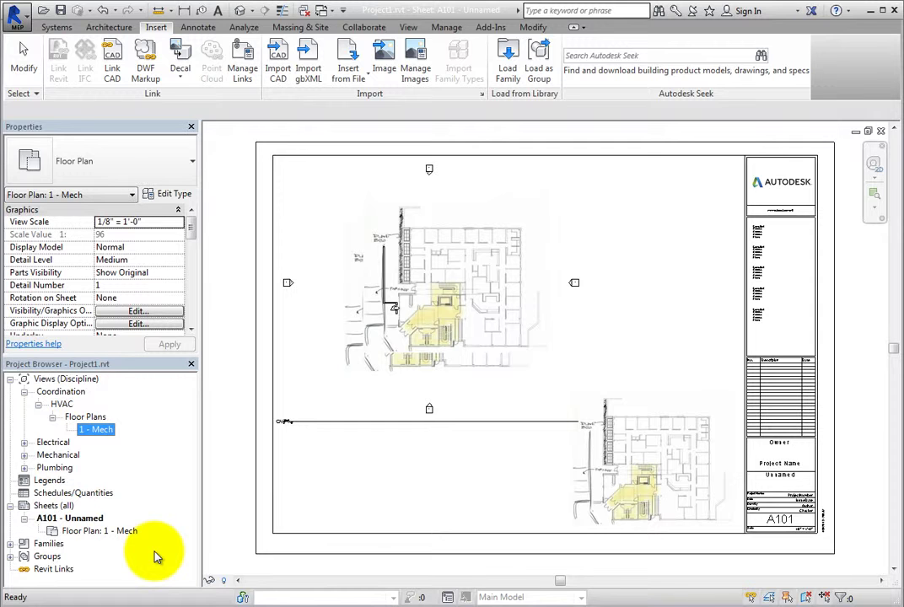
Open Manage Images and select the original PlanSketch.jpg entry, which has 2 instances.
{"action": "left_click", "coordinate": [421, 80]}
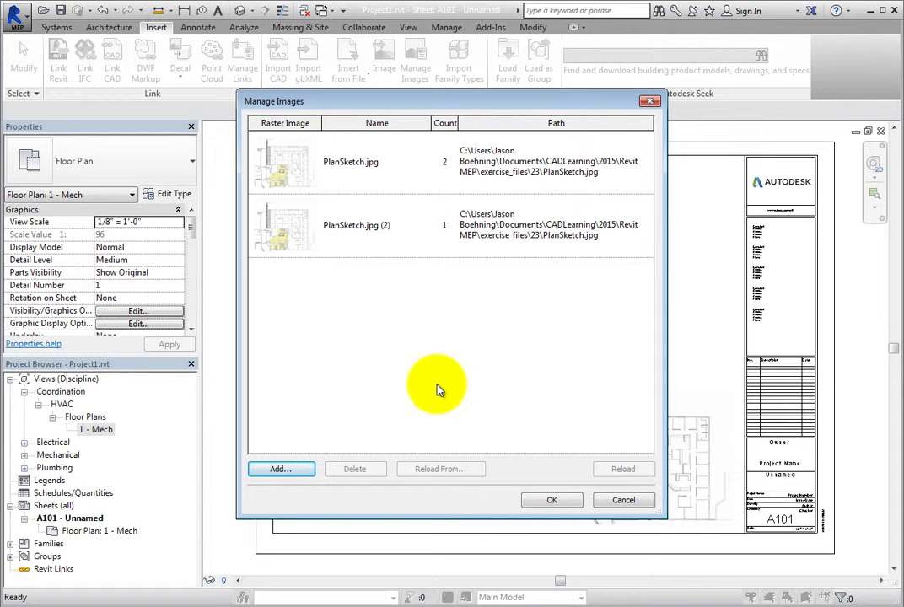
{"action": "left_click", "coordinate": [395, 167]}
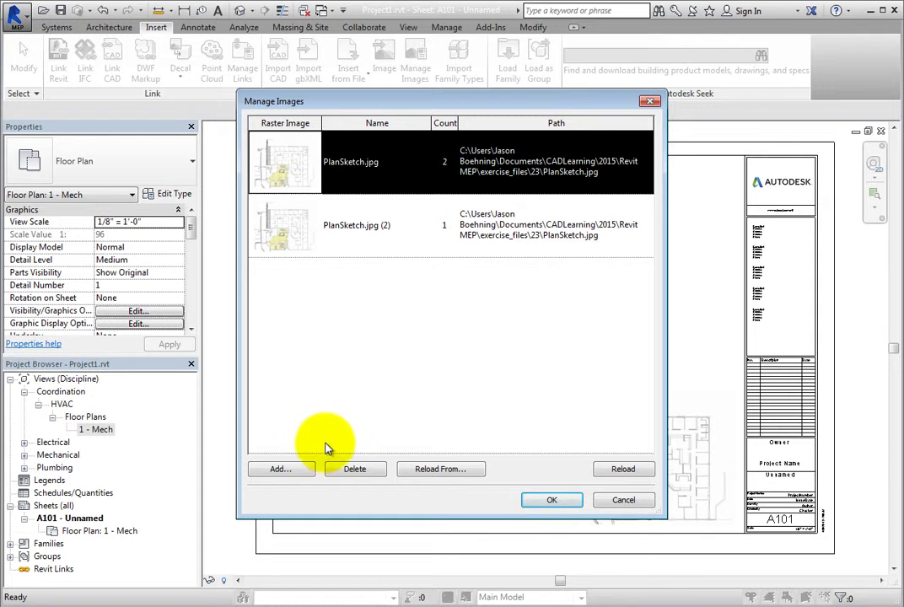
Delete the original PlanSketch.jpg and its 2 placed instances, keeping only the sheet's copy.
{"action": "left_click", "coordinate": [283, 469]}
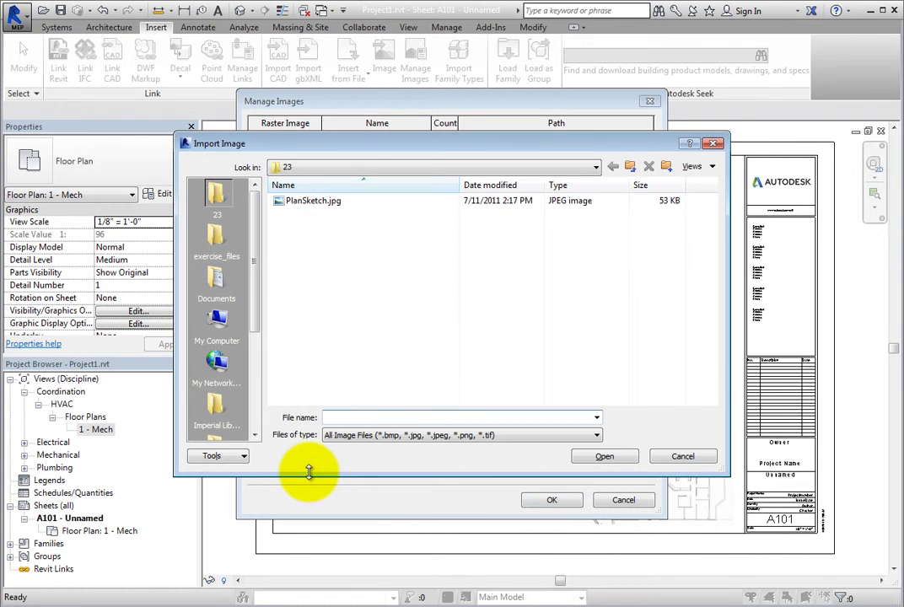
{"action": "left_click", "coordinate": [683, 459]}
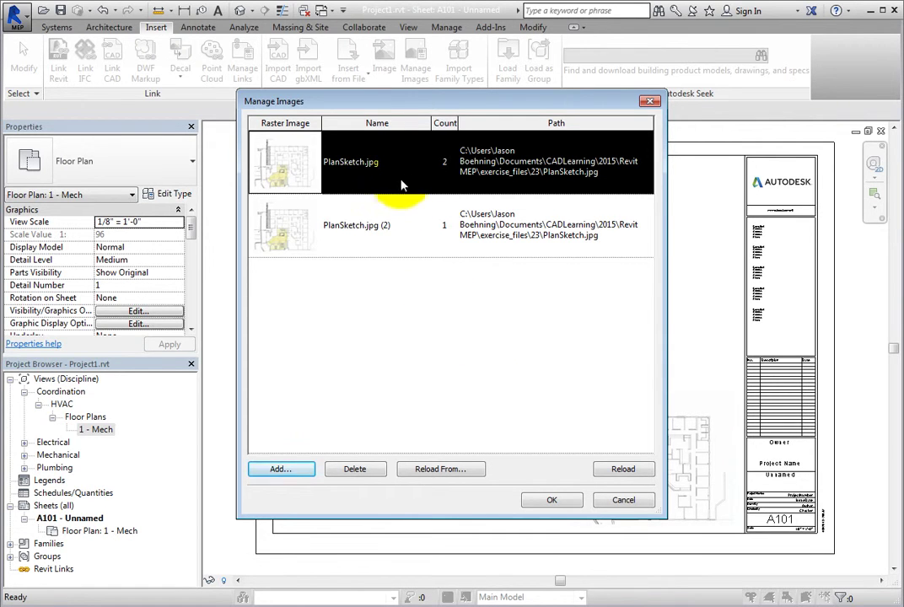
{"action": "left_click", "coordinate": [374, 472]}
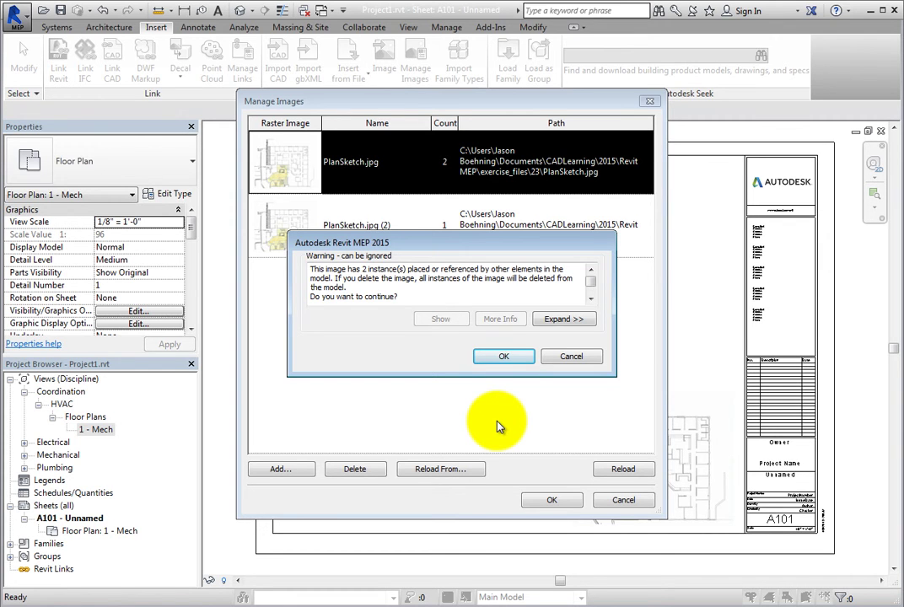
{"action": "left_click", "coordinate": [515, 360]}
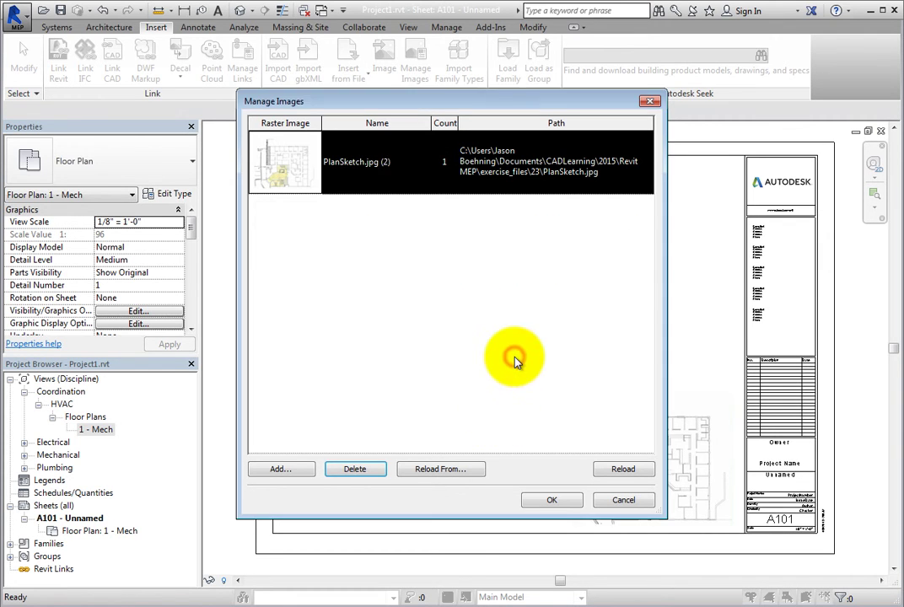
{"action": "left_click", "coordinate": [548, 500]}
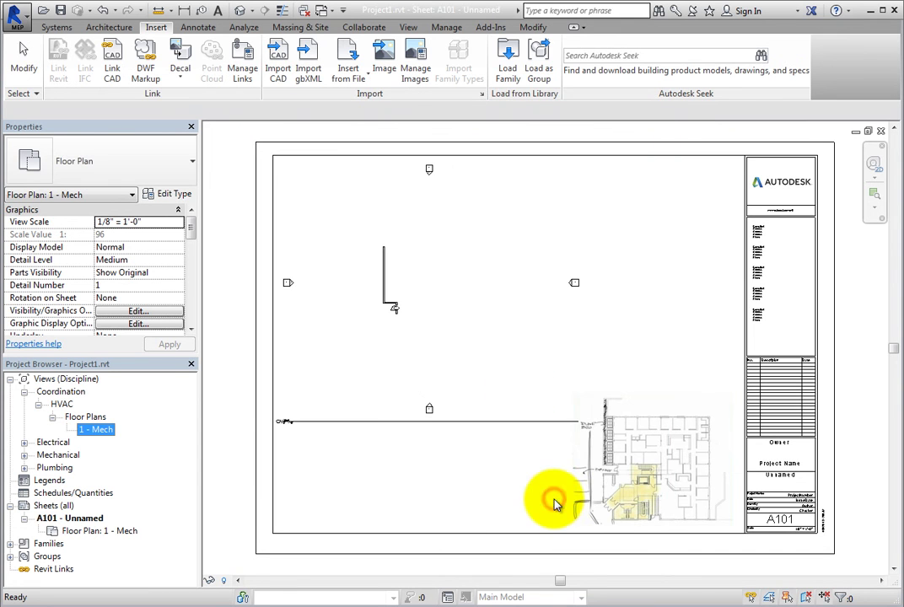